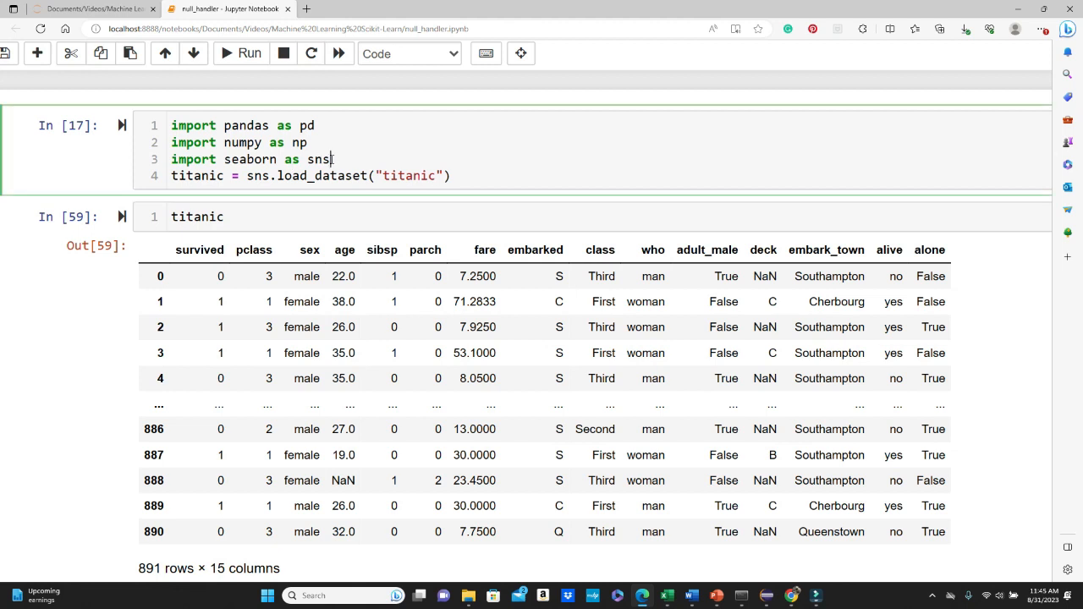
- Highlight and then clear the seaborn import line before reviewing the null counts (177 age, 688 deck, 2 embarked)
left_click_drag(332, 159, 172, 157)
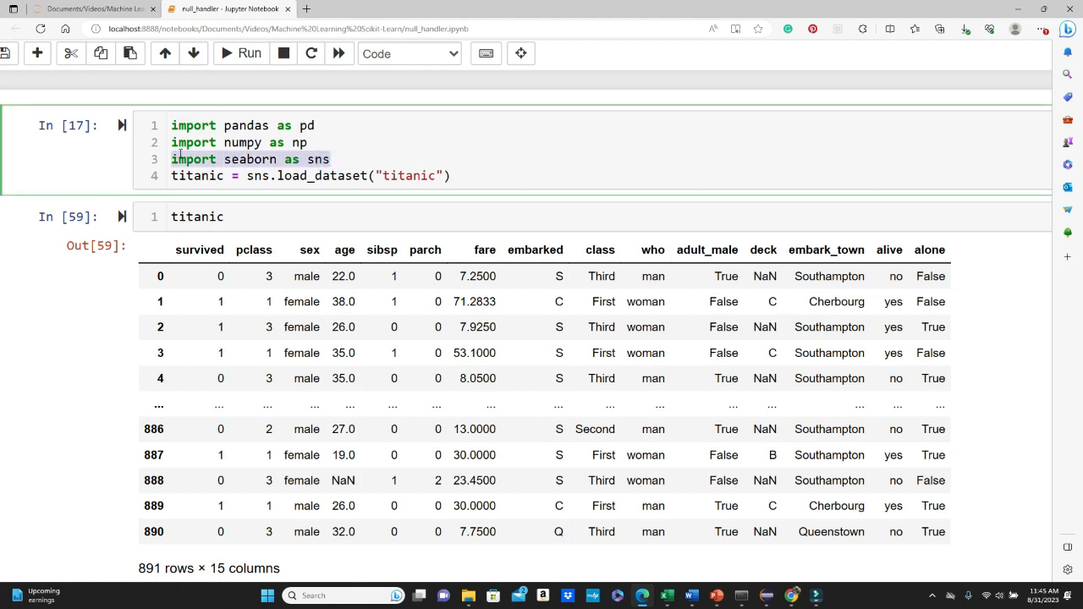
left_click(270, 175)
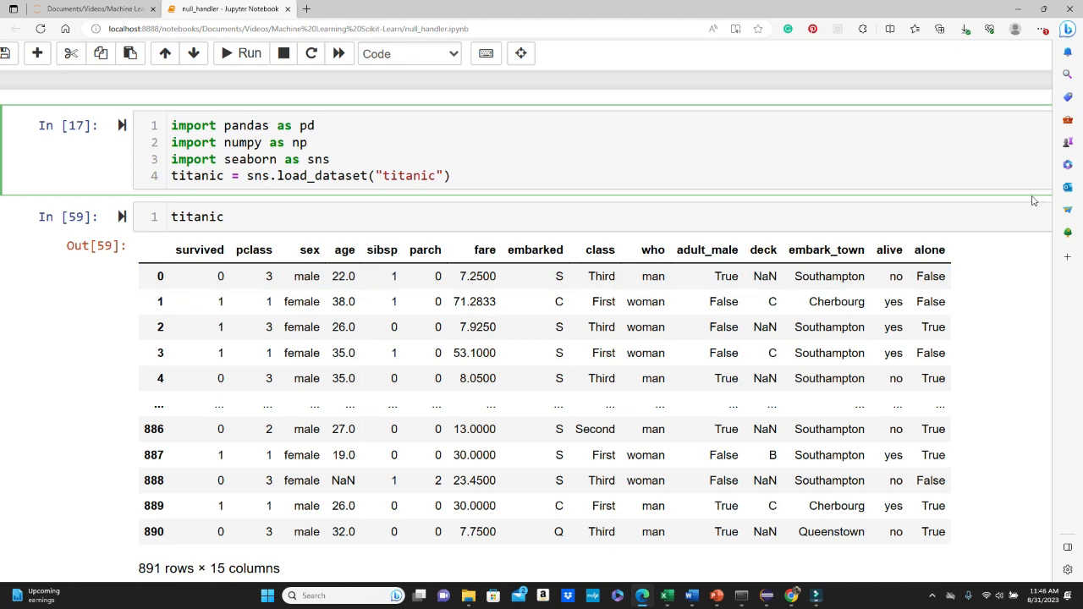
scroll(780, 276, "down", 3)
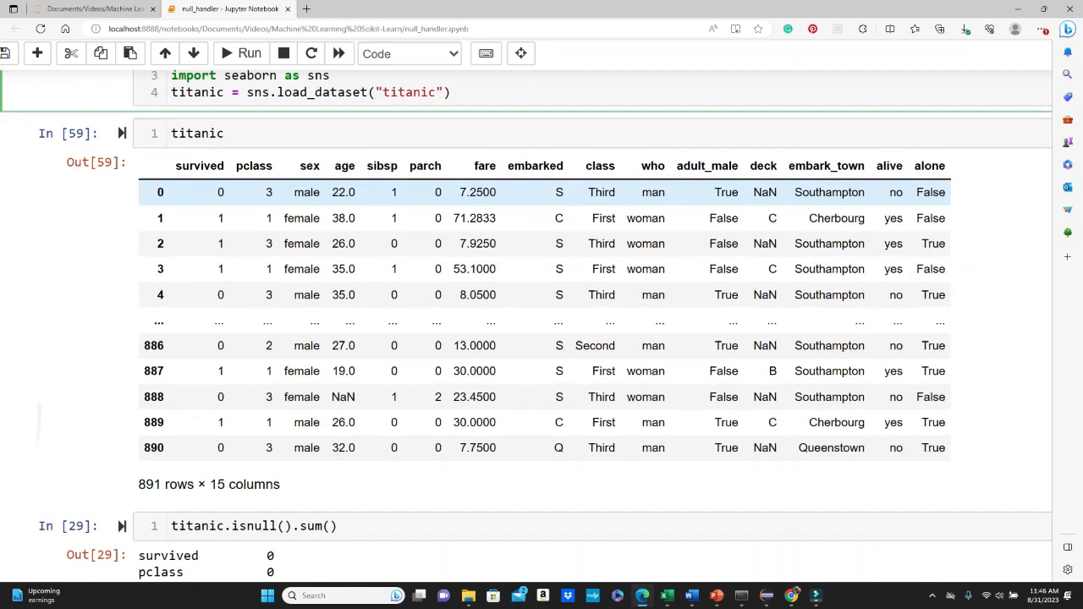
scroll(780, 277, "down", 3)
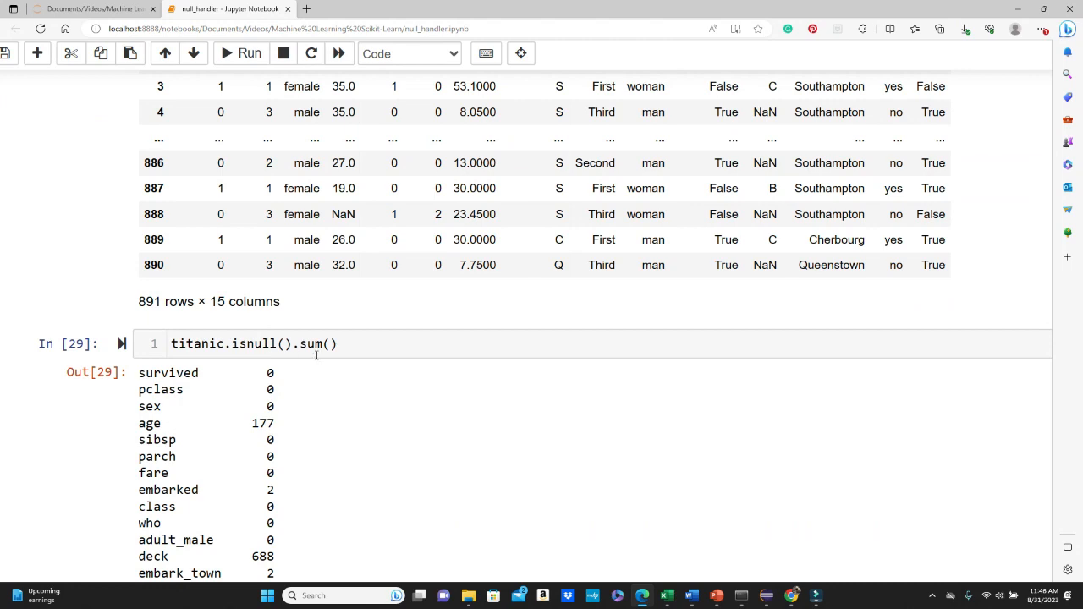
scroll(316, 355, "down", 2)
scroll(315, 355, "down", 3)
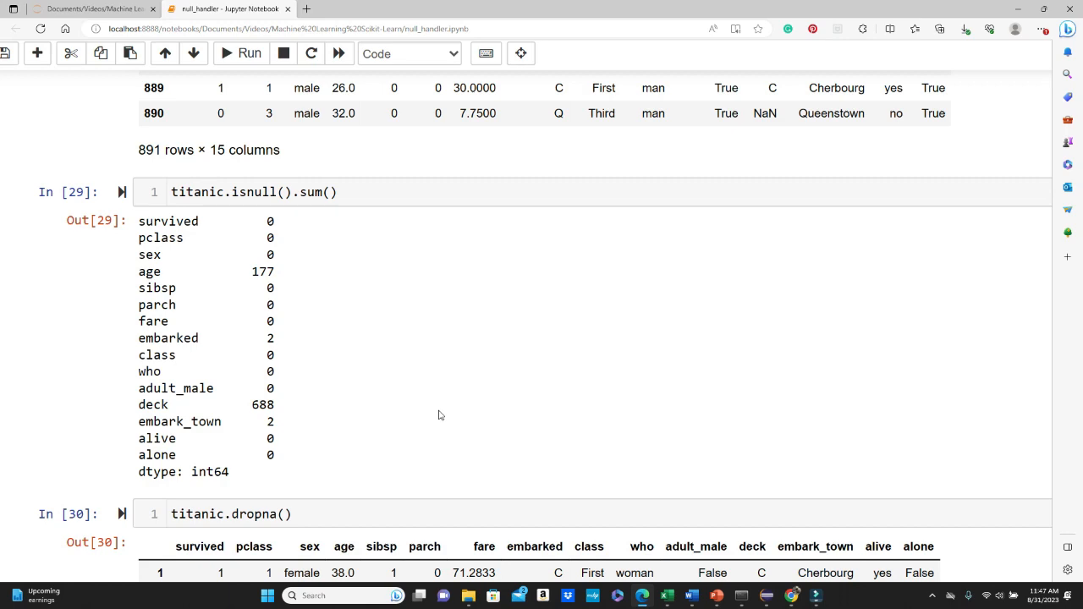
scroll(438, 414, "down", 3)
scroll(439, 415, "down", 3)
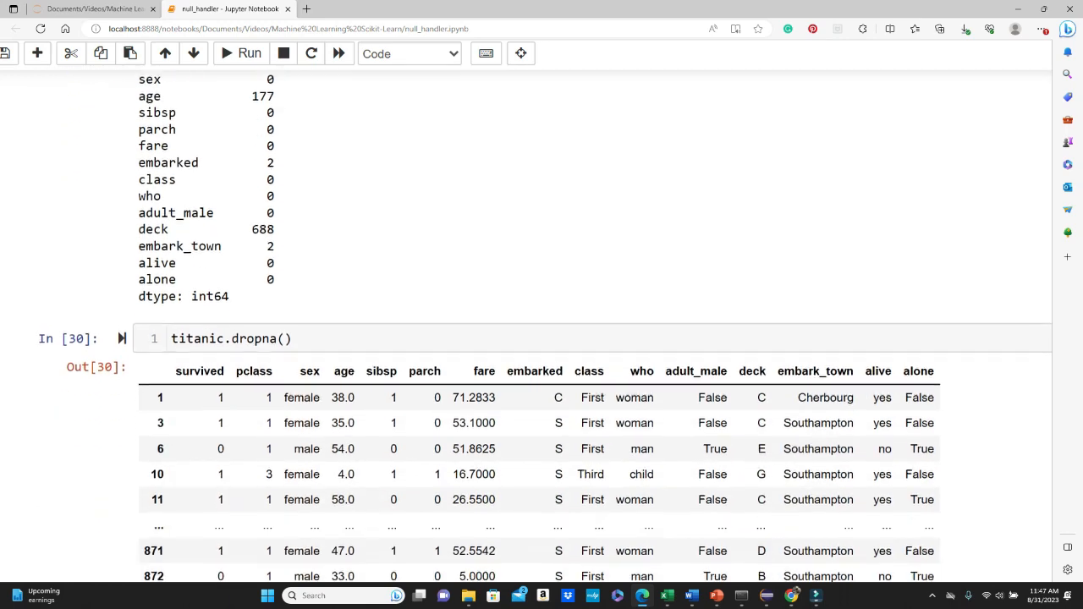
scroll(438, 415, "down", 2)
scroll(438, 414, "down", 2)
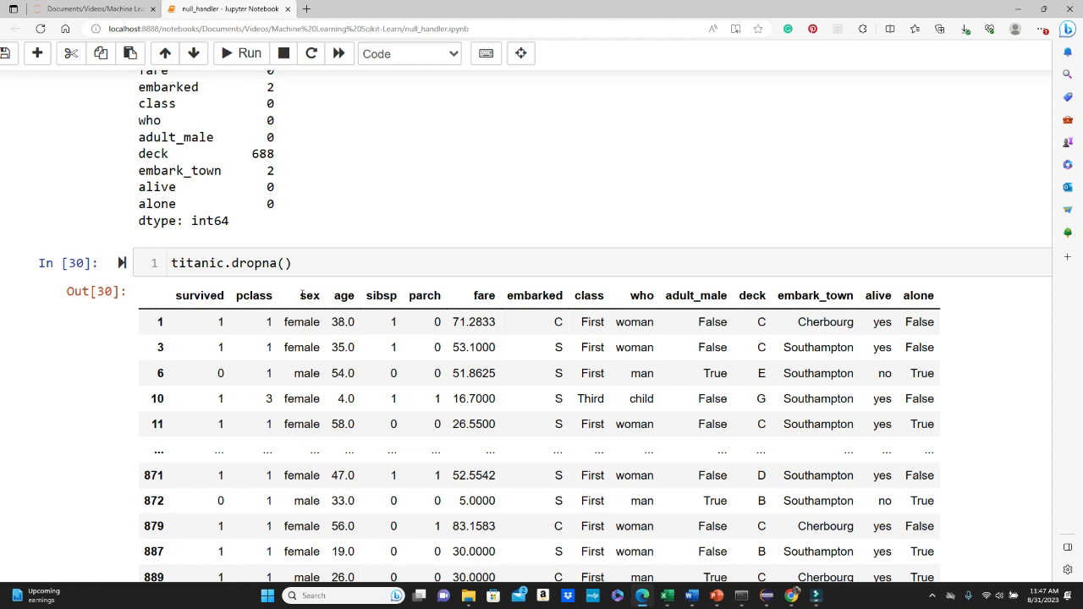
scroll(302, 292, "down", 2)
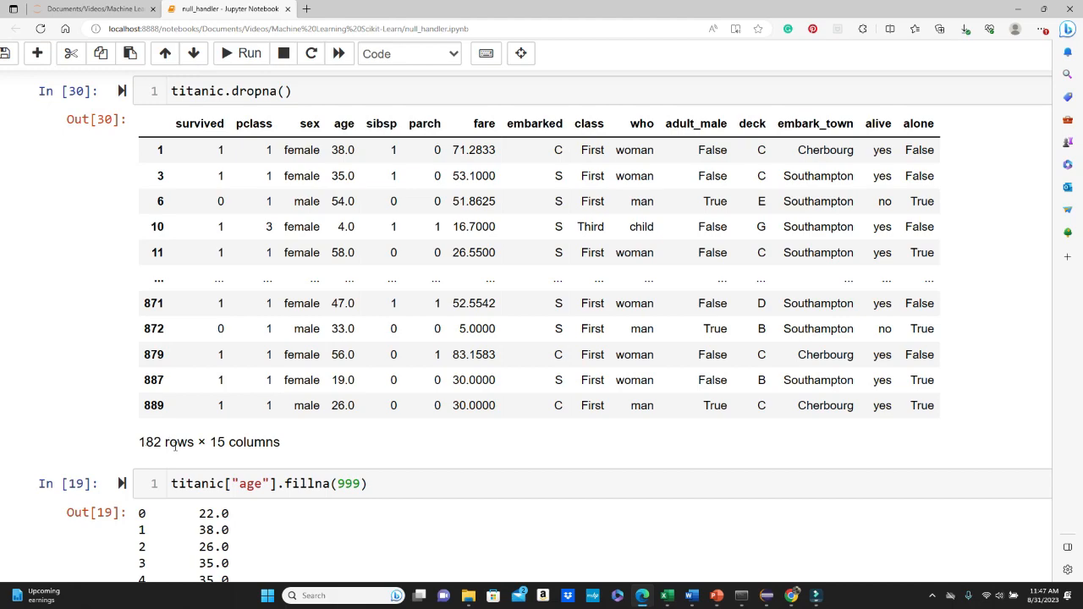
scroll(302, 292, "up", 5)
scroll(303, 292, "up", 5)
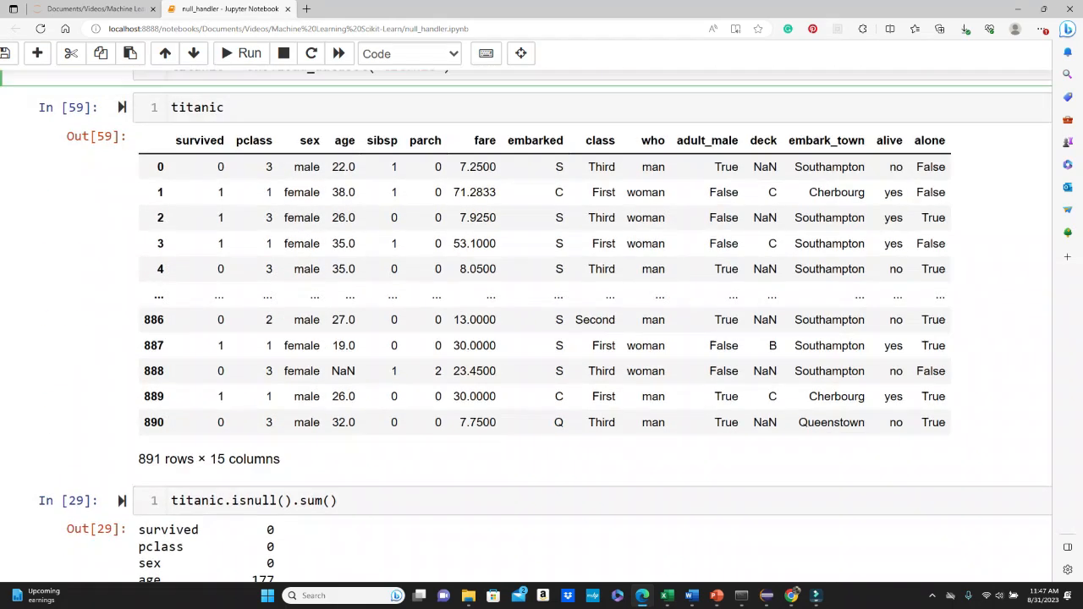
scroll(302, 292, "up", 3)
scroll(130, 505, "down", 1)
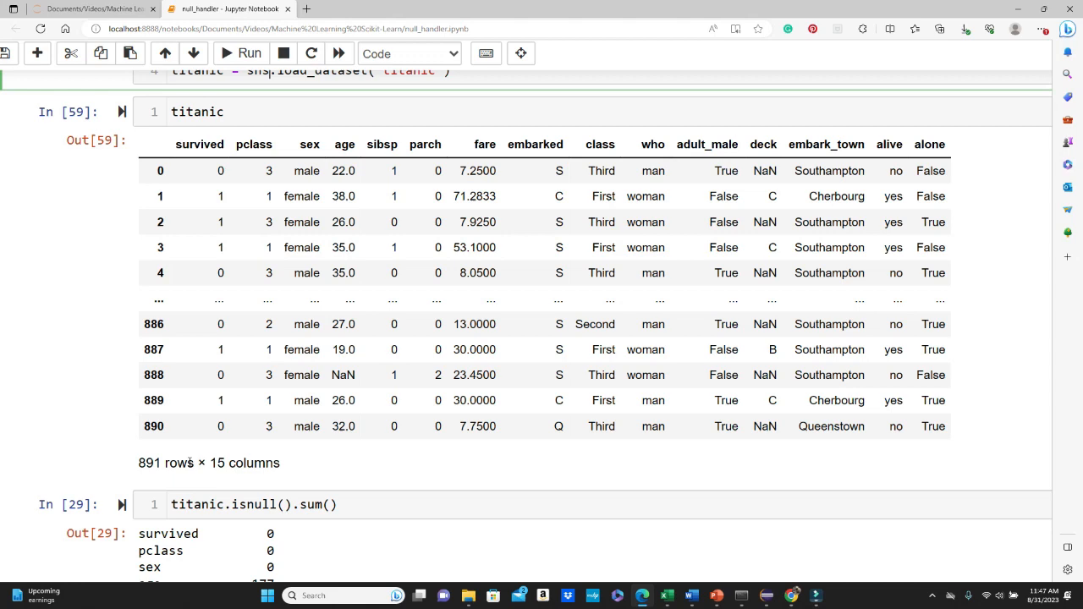
scroll(191, 463, "down", 3)
scroll(191, 463, "down", 3)
scroll(190, 463, "down", 3)
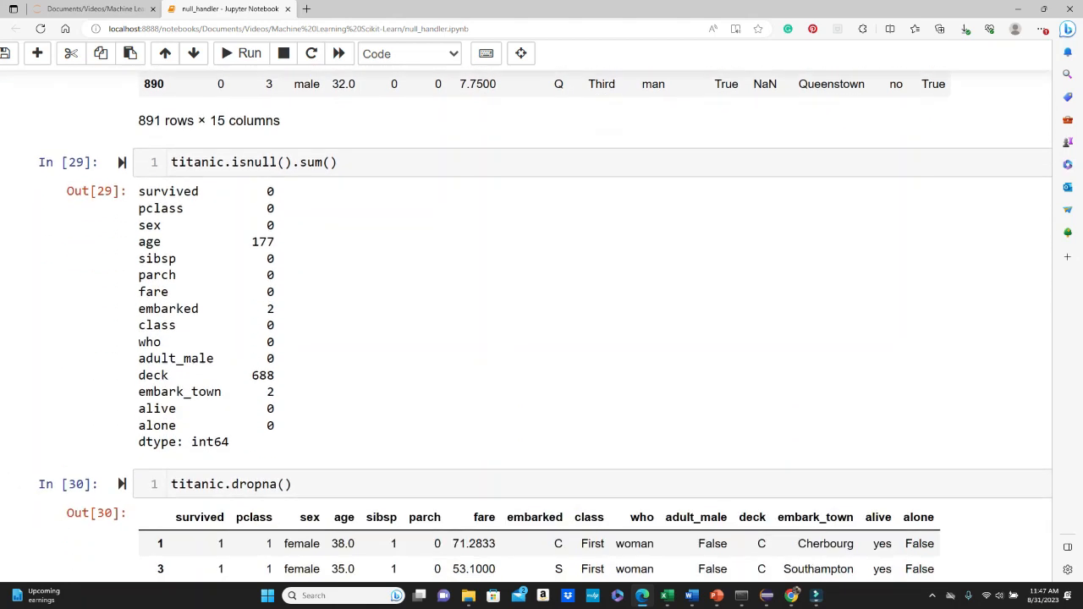
scroll(191, 463, "down", 2)
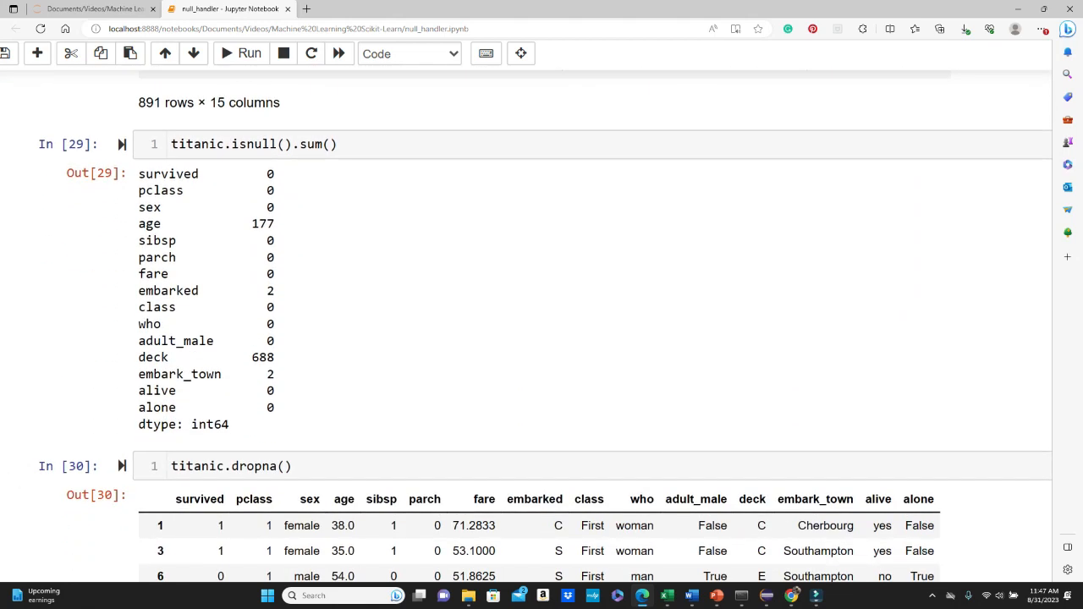
scroll(542, 339, "down", 3)
scroll(542, 338, "down", 3)
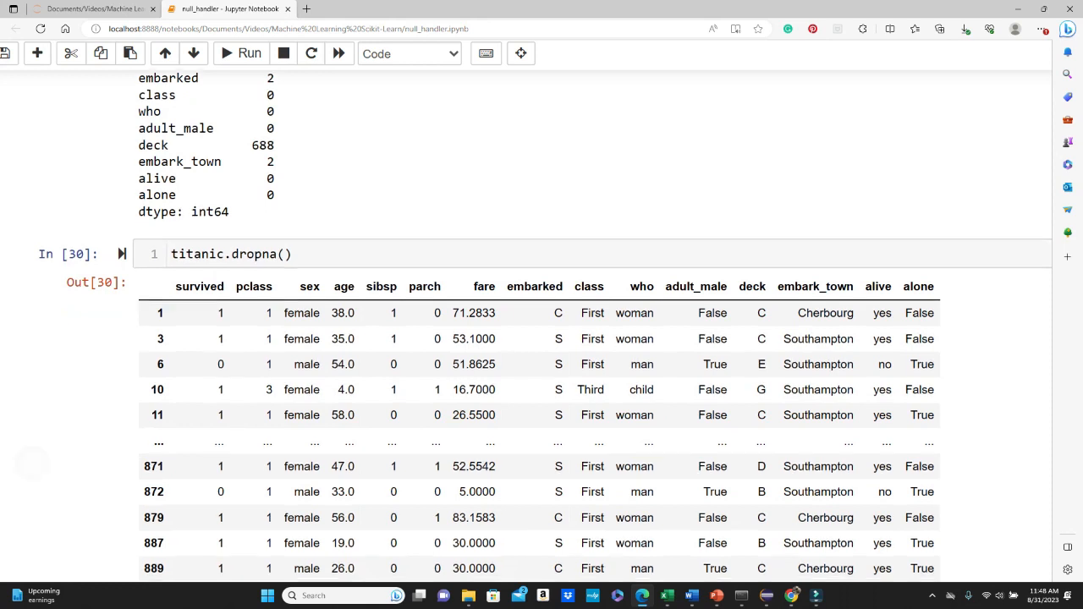
scroll(541, 338, "down", 2)
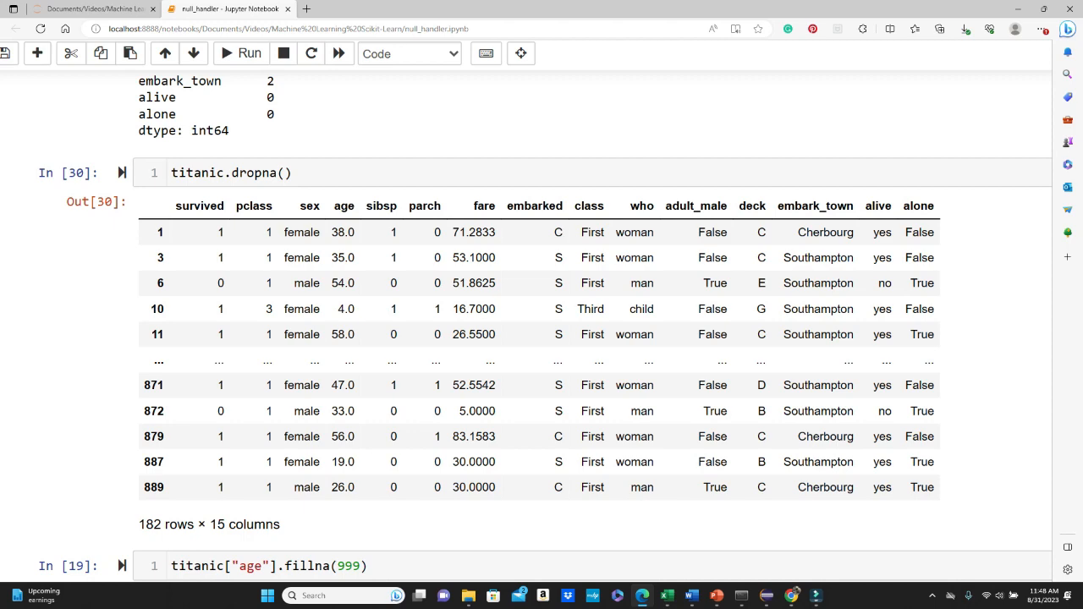
scroll(541, 338, "up", 4)
scroll(541, 339, "up", 1)
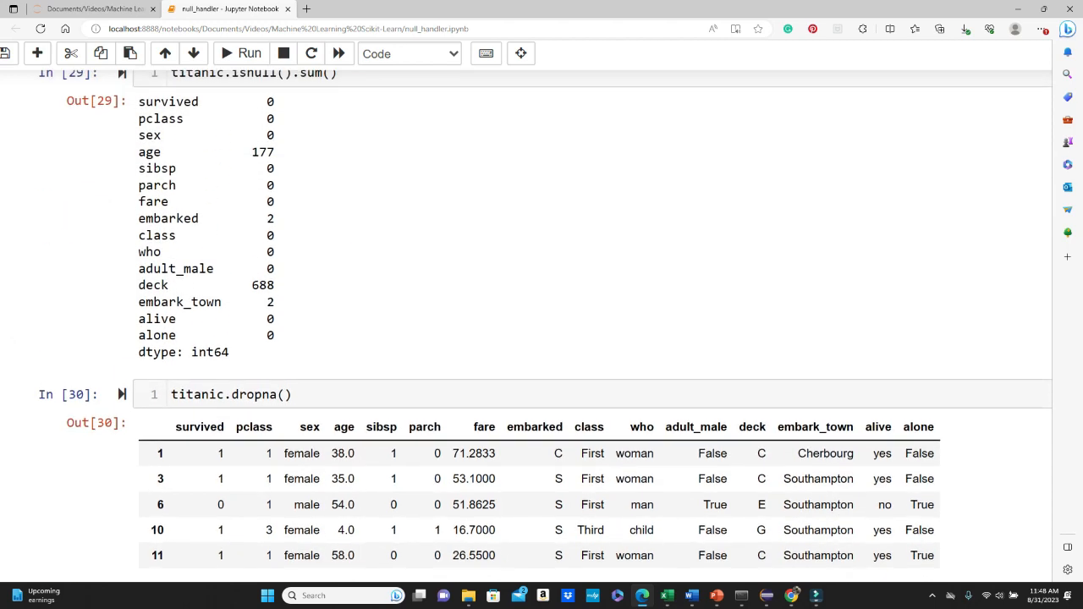
scroll(541, 338, "up", 2)
scroll(542, 339, "up", 1)
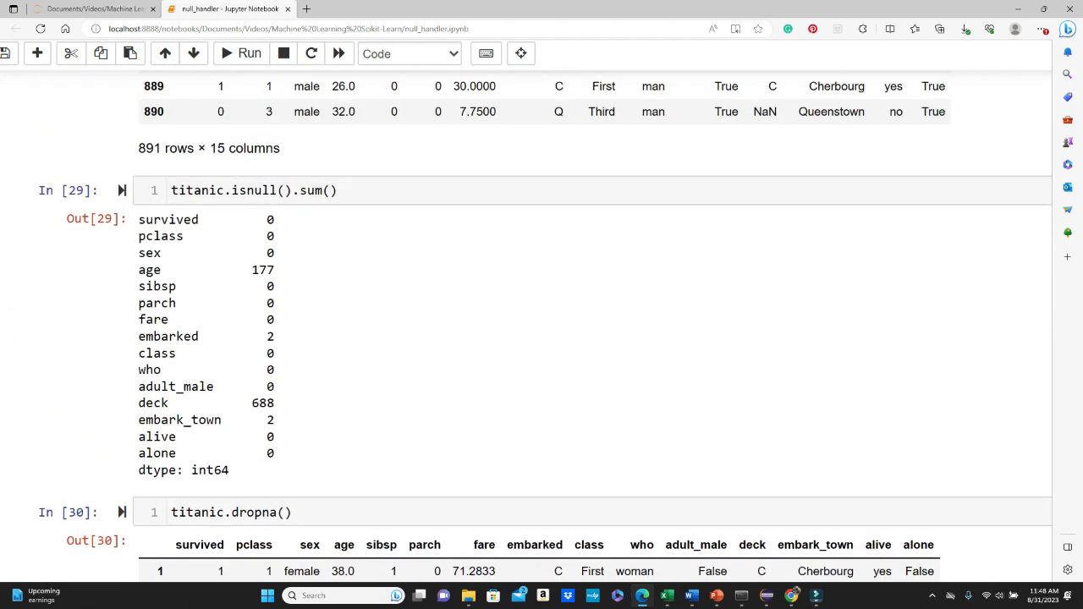
scroll(356, 305, "up", 10)
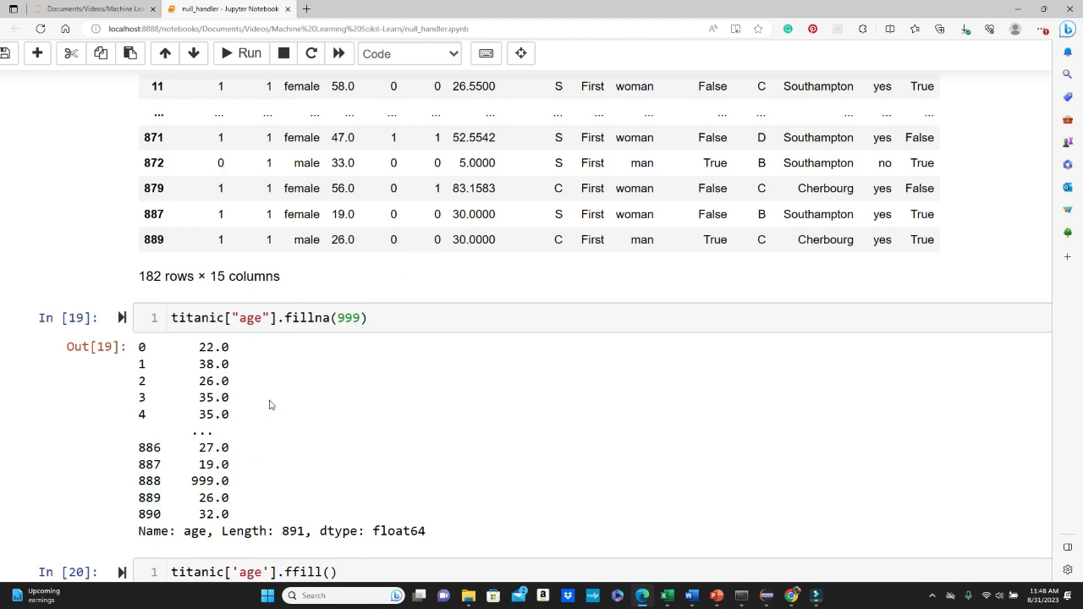
- Change the age fillna value from 999 to 0 and back to 999
left_click(362, 318)
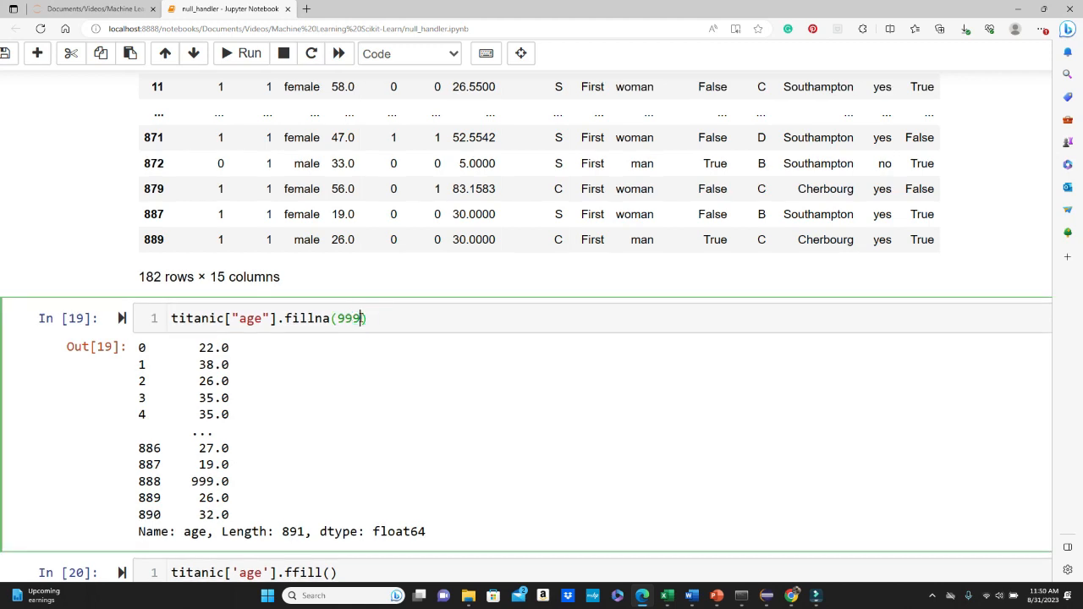
key("BackSpace")
key("BackSpace")
key("BackSpace")
type("0")
key("Left")
key("BackSpace")
type("9")
type("99")
left_click(362, 318)
scroll(398, 319, "down", 3)
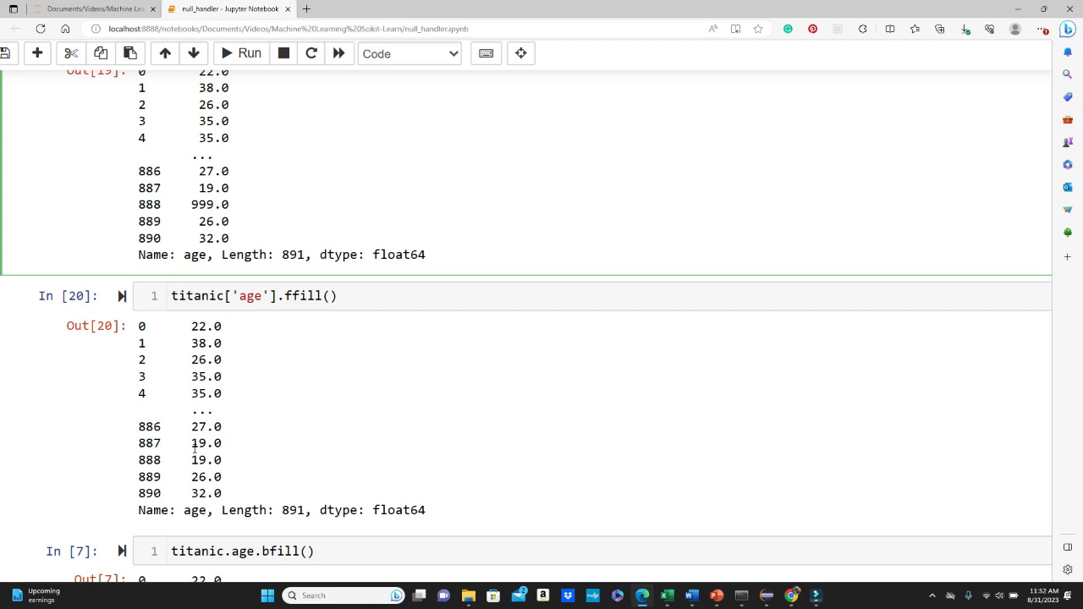
scroll(195, 448, "down", 3)
scroll(195, 449, "down", 1)
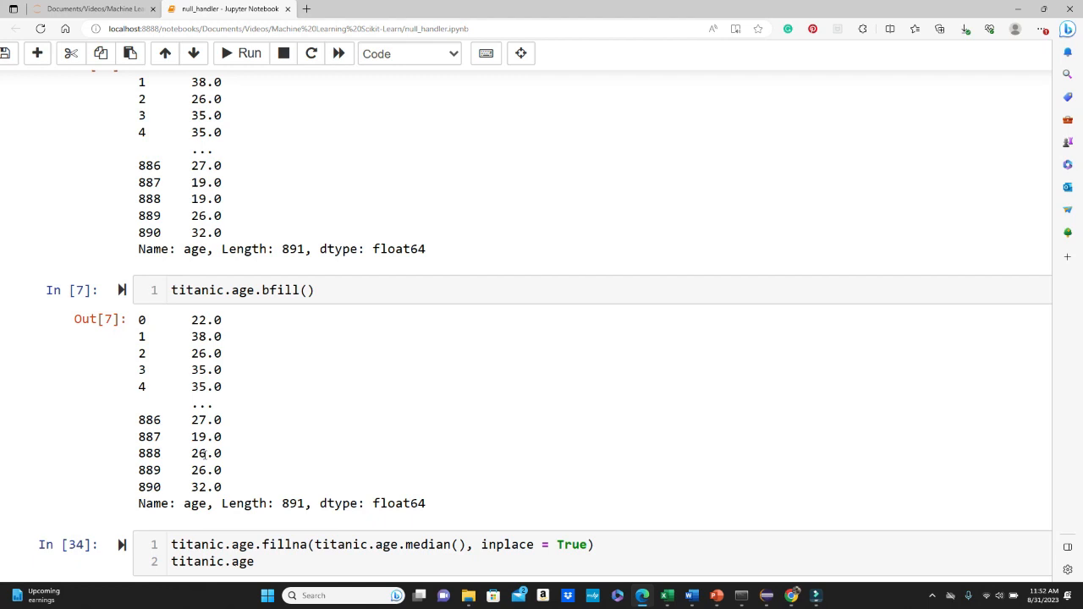
scroll(541, 338, "down", 3)
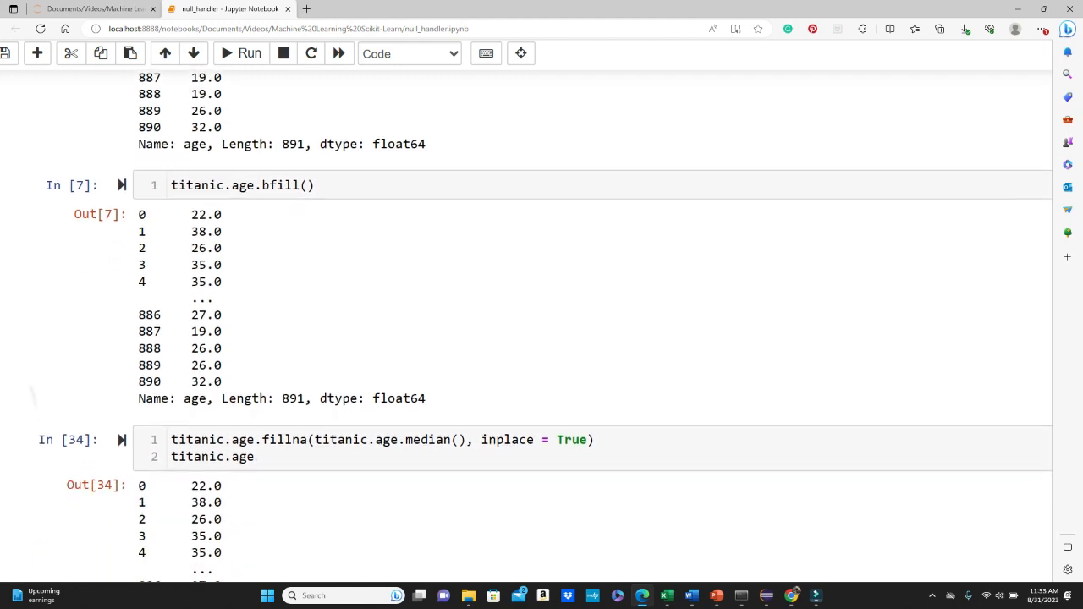
scroll(541, 339, "down", 3)
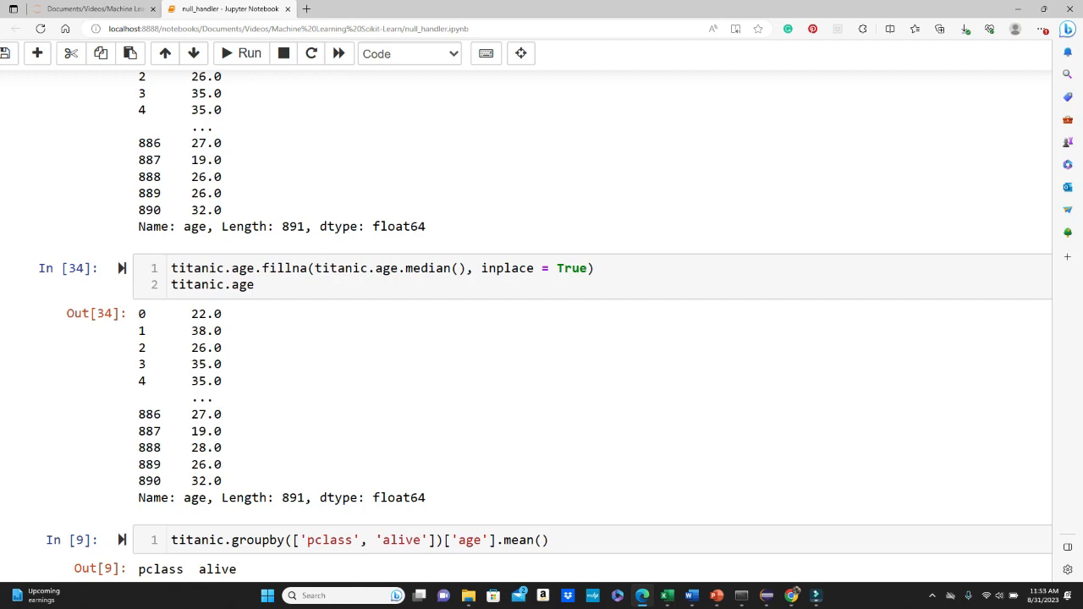
scroll(209, 171, "up", 10)
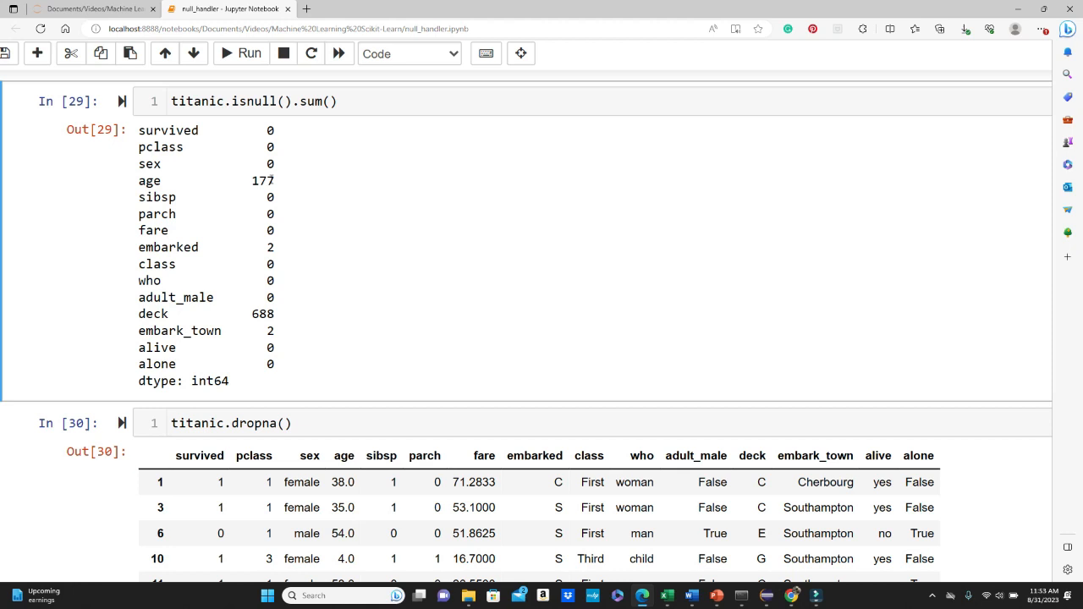
scroll(273, 180, "up", 2)
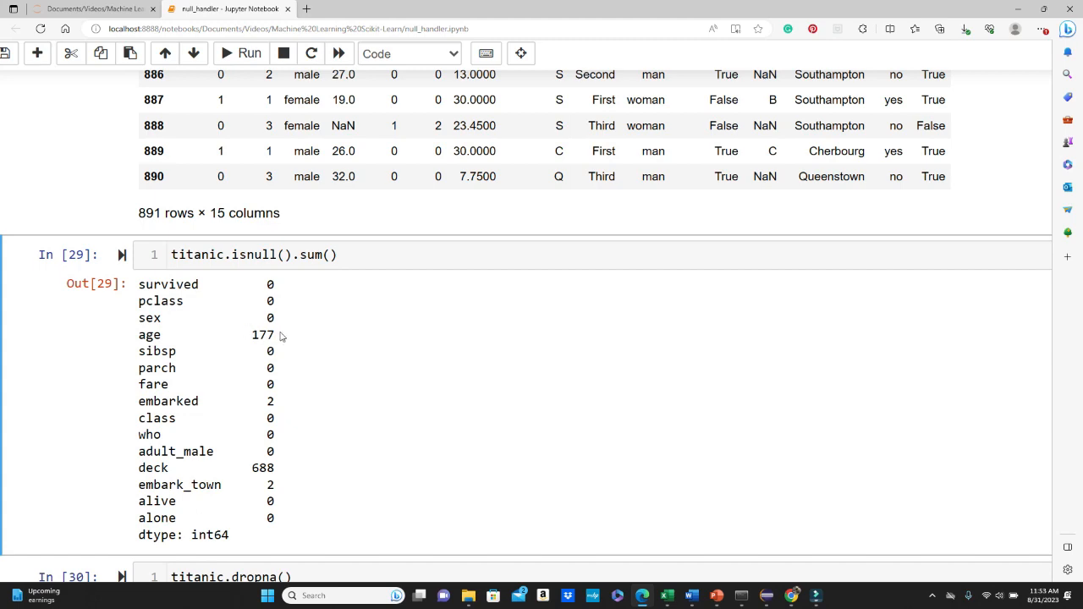
scroll(282, 337, "down", 10)
scroll(282, 337, "down", 5)
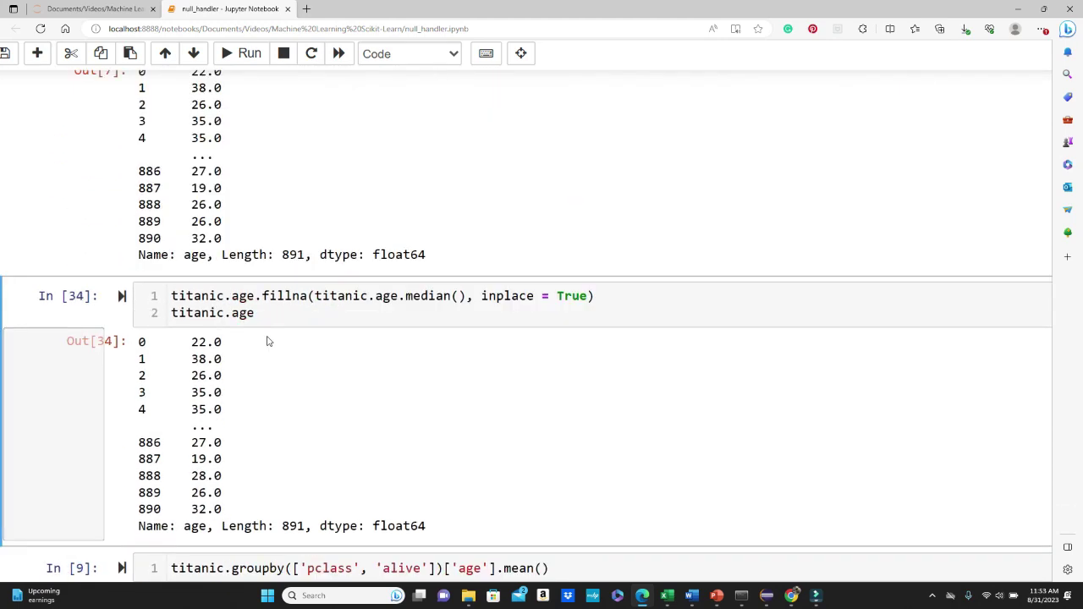
left_click(462, 297)
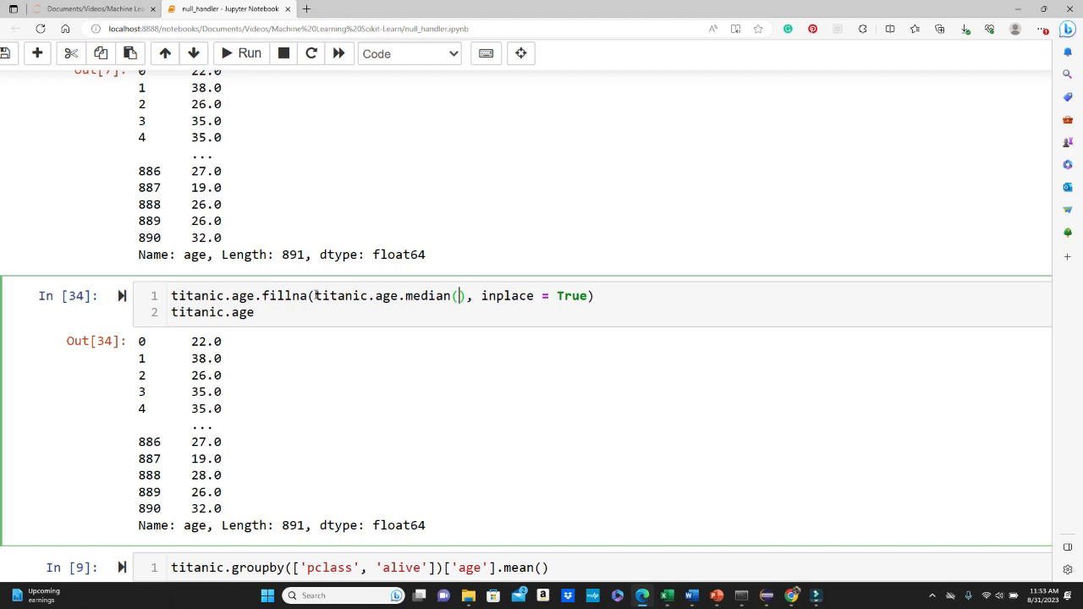
left_click(469, 297)
double_click(193, 477)
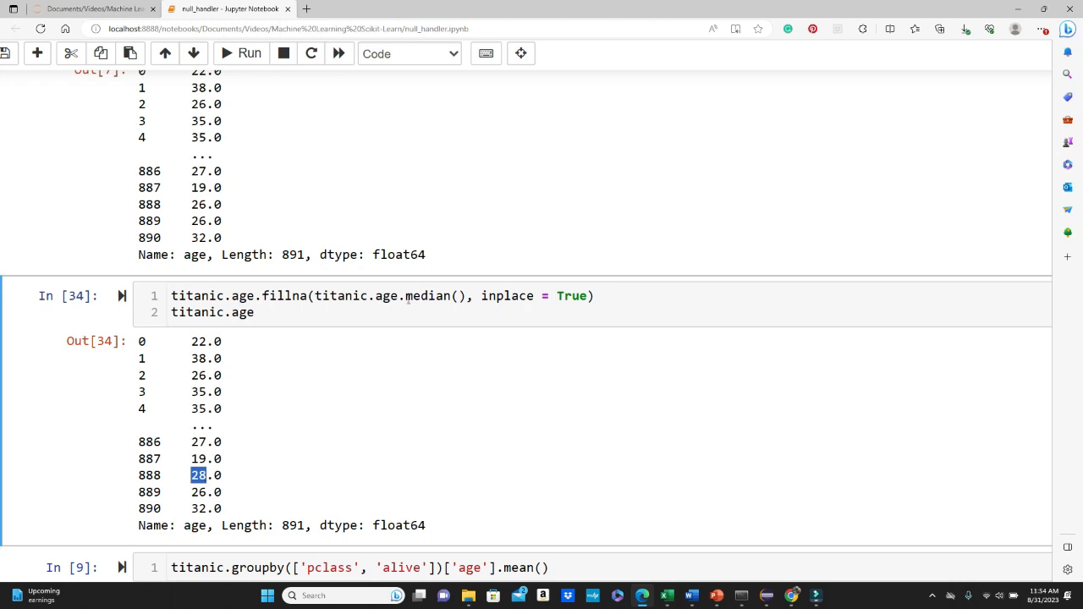
scroll(407, 300, "down", 3)
scroll(407, 300, "down", 2)
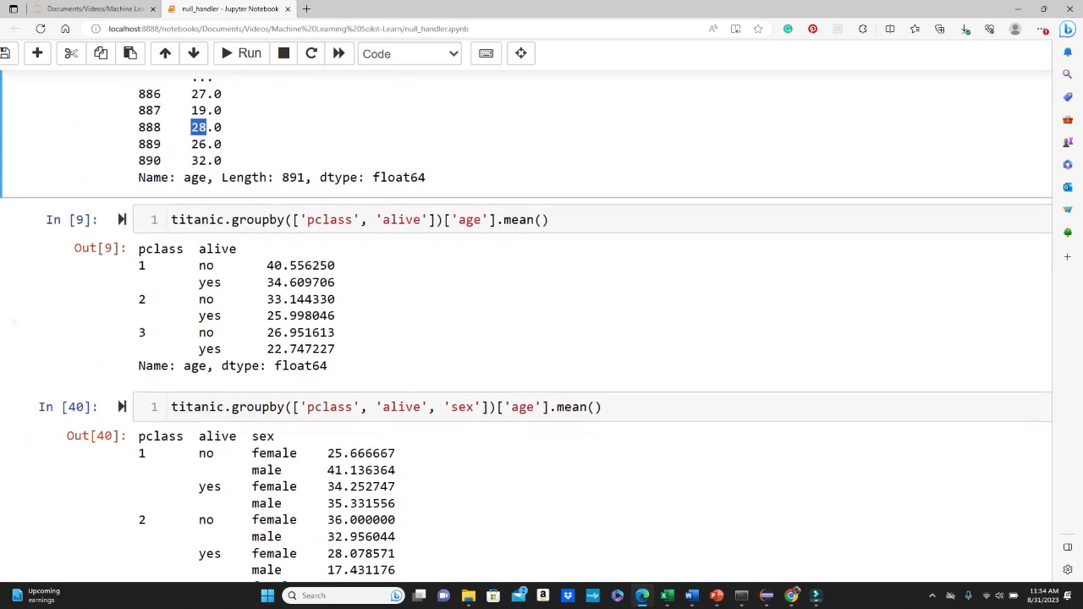
scroll(273, 393, "up", 2)
scroll(273, 393, "up", 2)
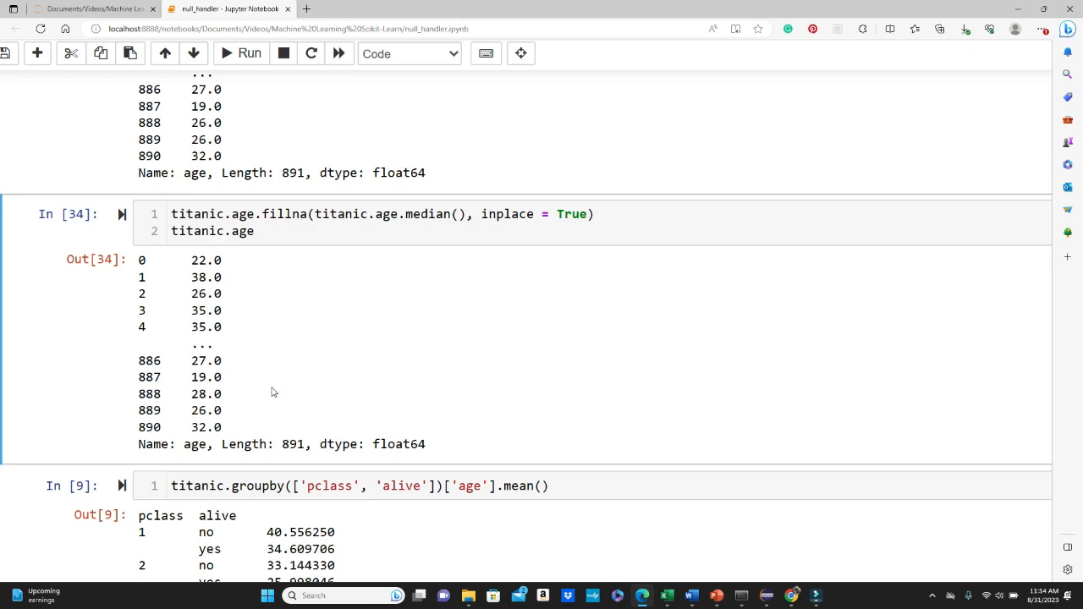
scroll(272, 392, "down", 2)
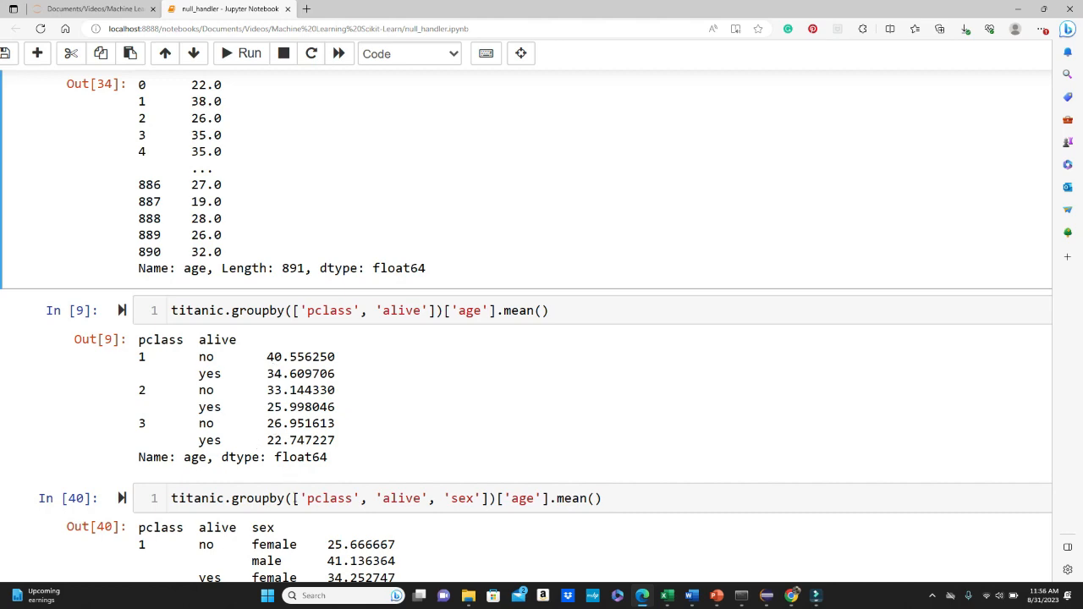
scroll(412, 286, "down", 3)
scroll(411, 286, "down", 3)
scroll(411, 286, "down", 2)
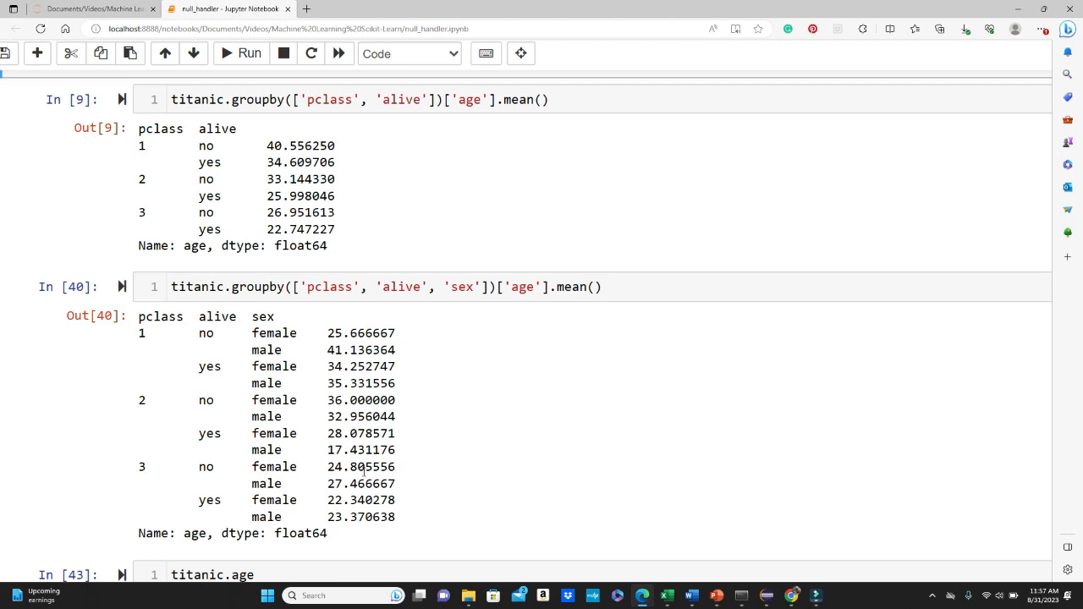
scroll(364, 471, "down", 4)
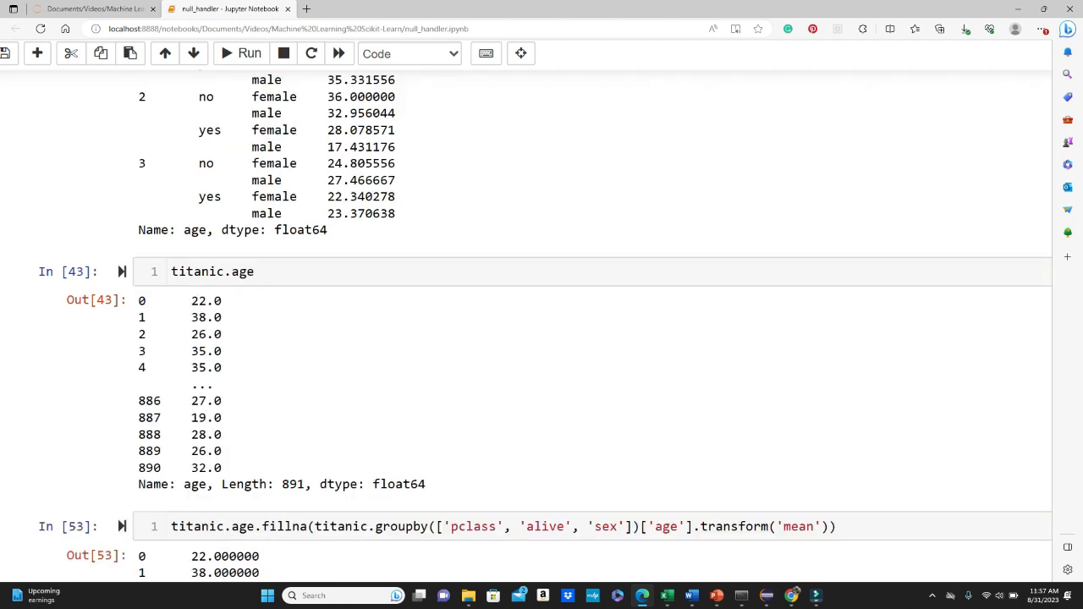
scroll(364, 471, "down", 1)
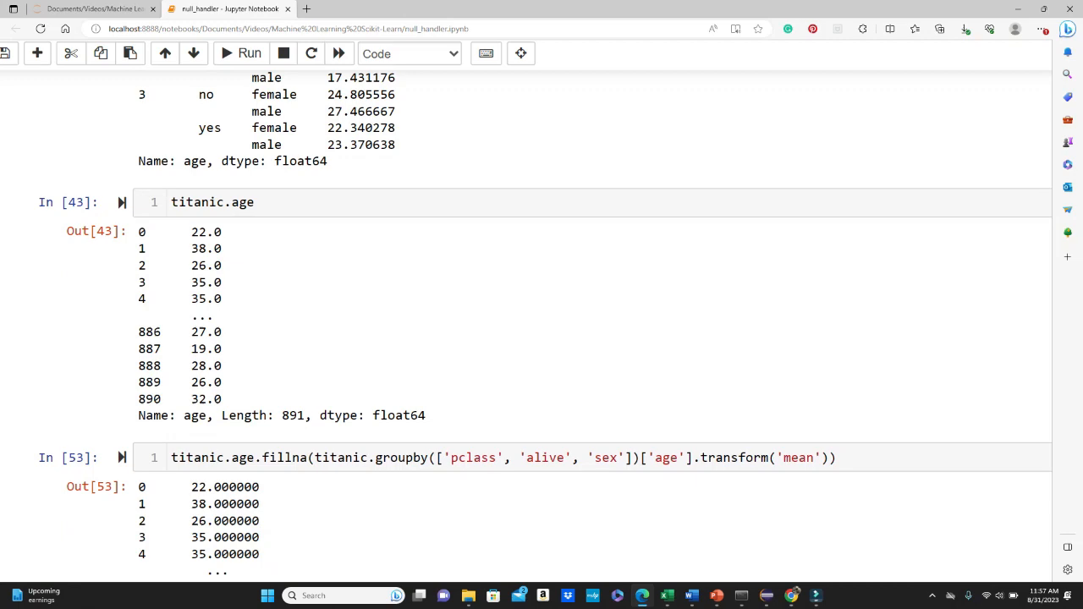
scroll(364, 471, "down", 1)
scroll(364, 471, "down", 1)
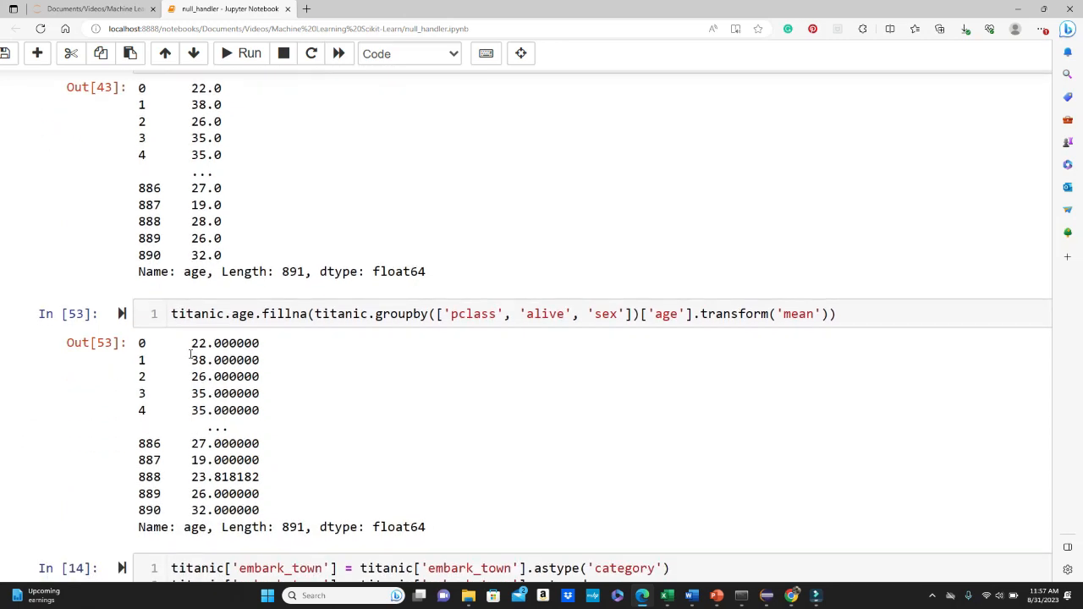
scroll(388, 300, "up", 3)
scroll(388, 300, "up", 2)
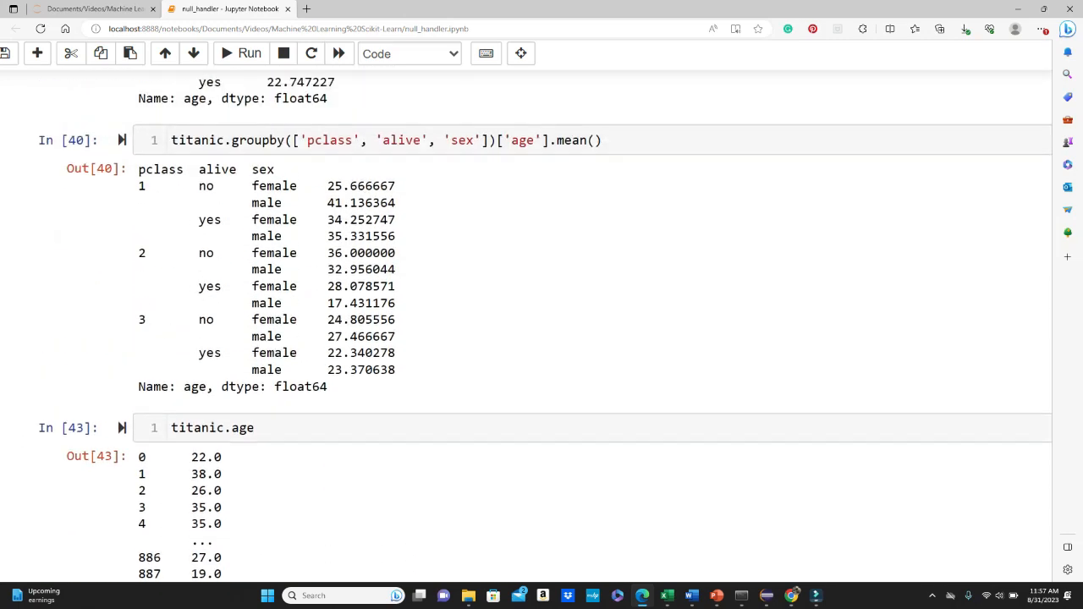
scroll(508, 254, "up", 1)
left_click(606, 209)
left_click_drag(606, 209, 171, 209)
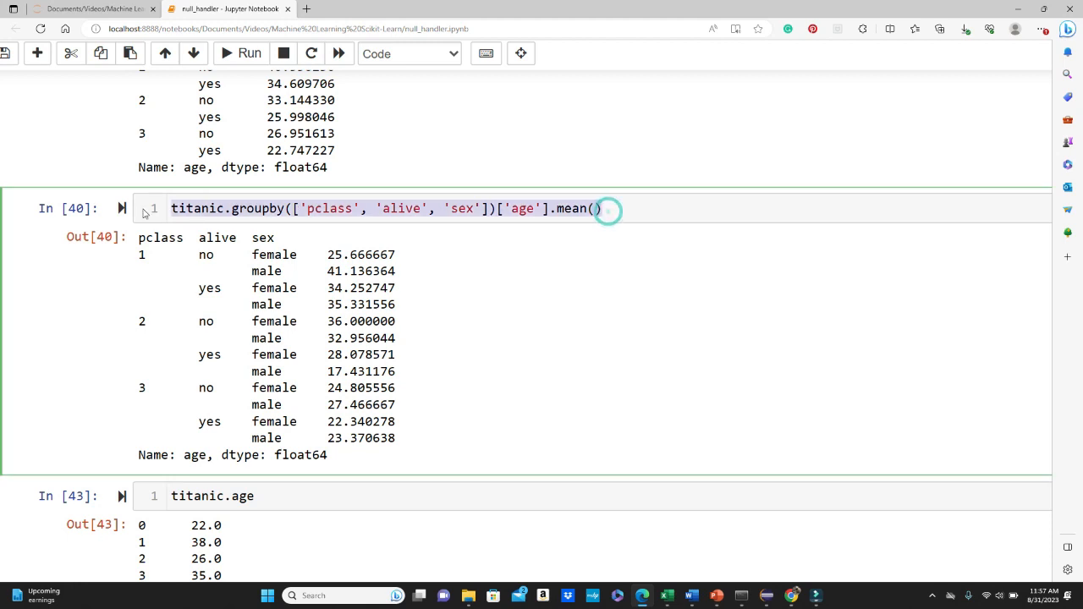
key("ctrl+c")
scroll(380, 339, "down", 3)
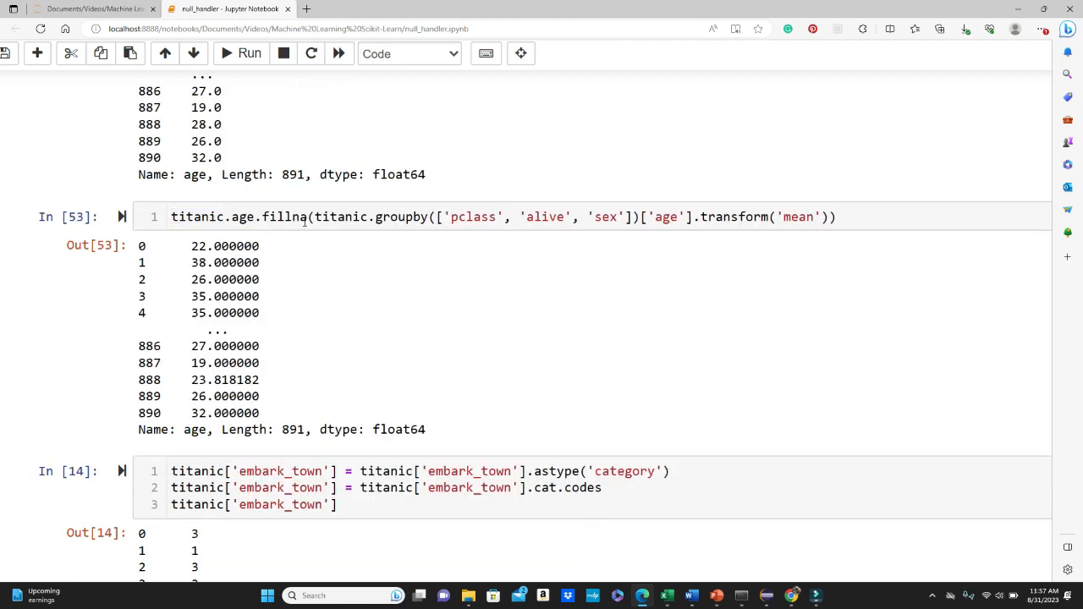
left_click(315, 217)
left_click_drag(315, 216, 694, 218)
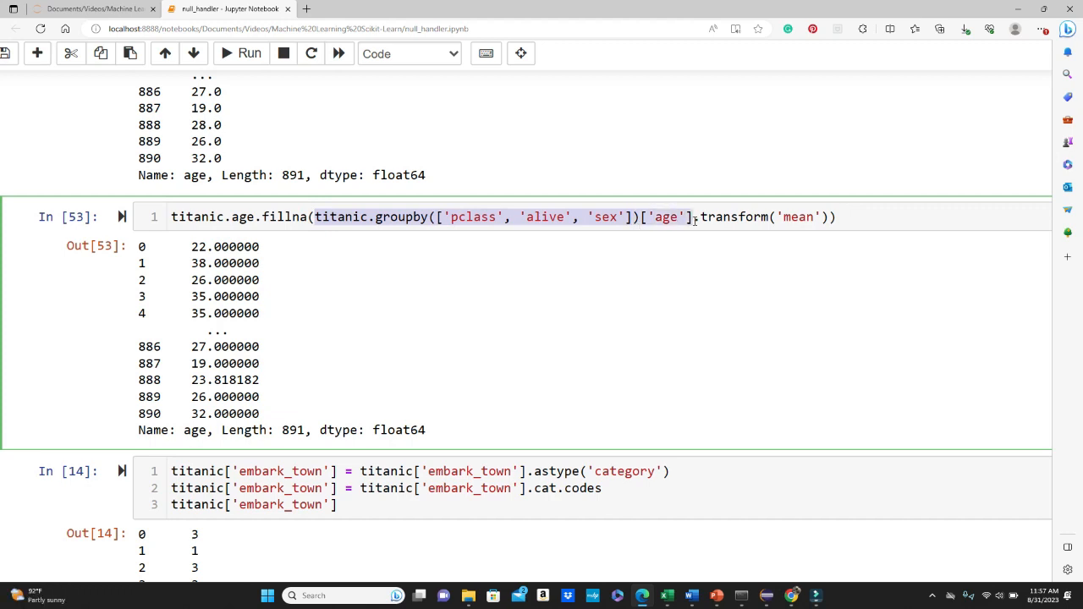
left_click(700, 218)
left_click(701, 218)
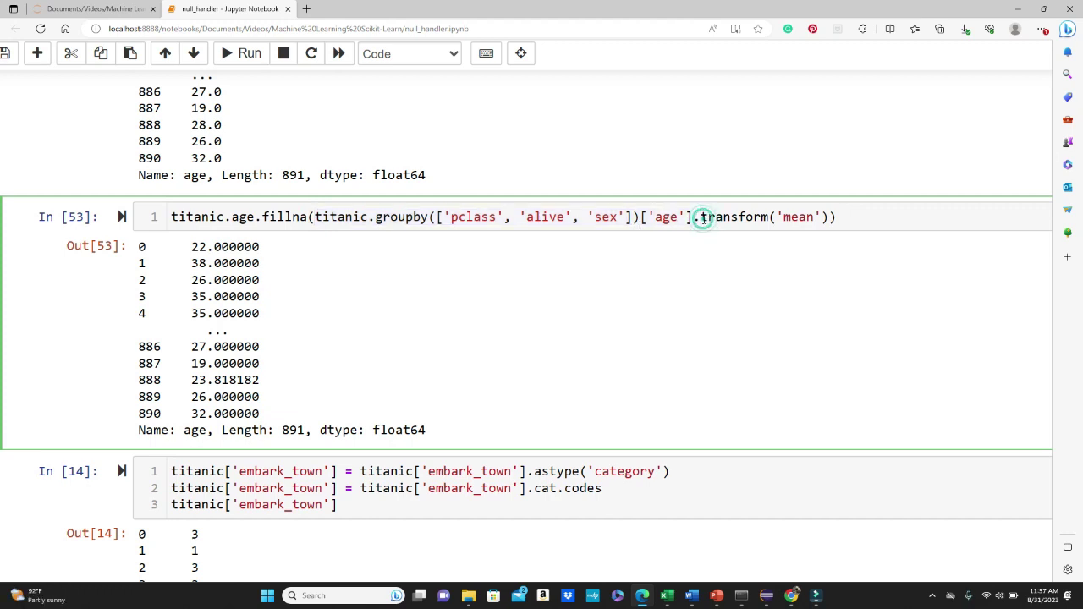
left_click_drag(700, 217, 825, 218)
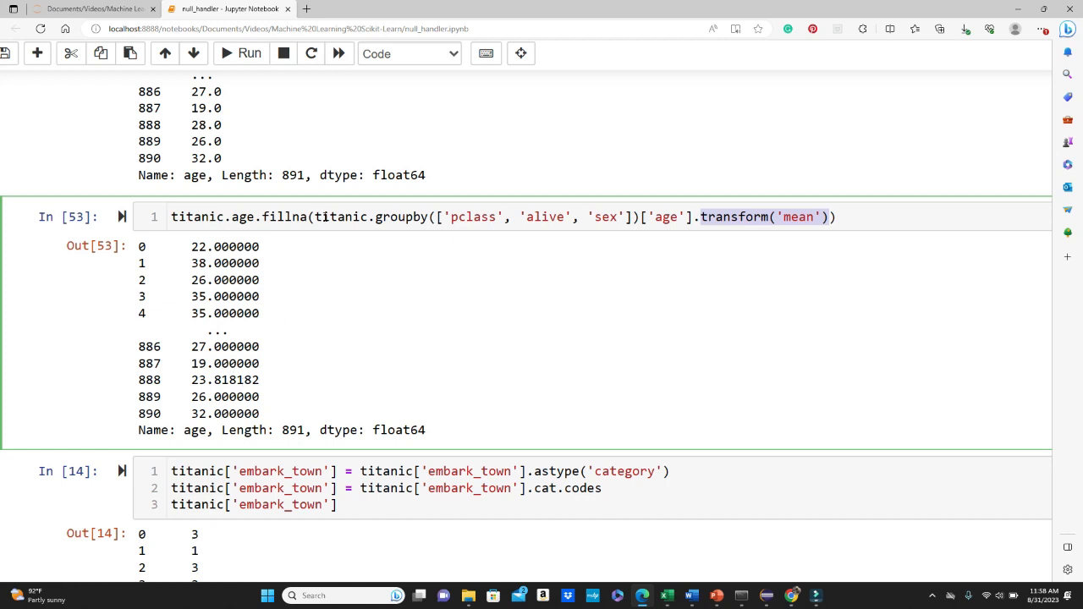
left_click(315, 217)
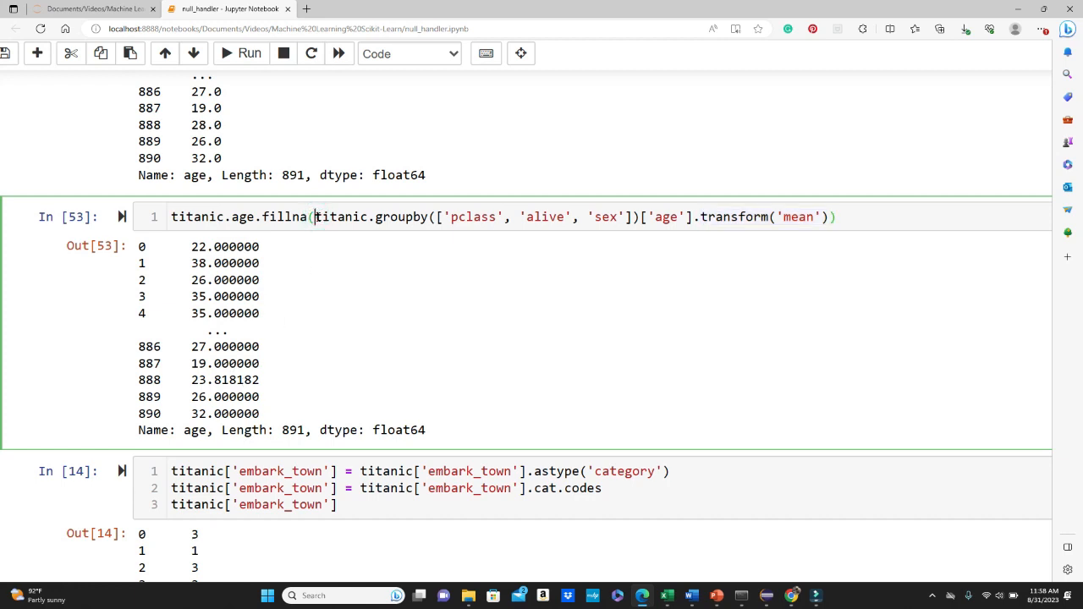
left_click(866, 217)
left_click(319, 412)
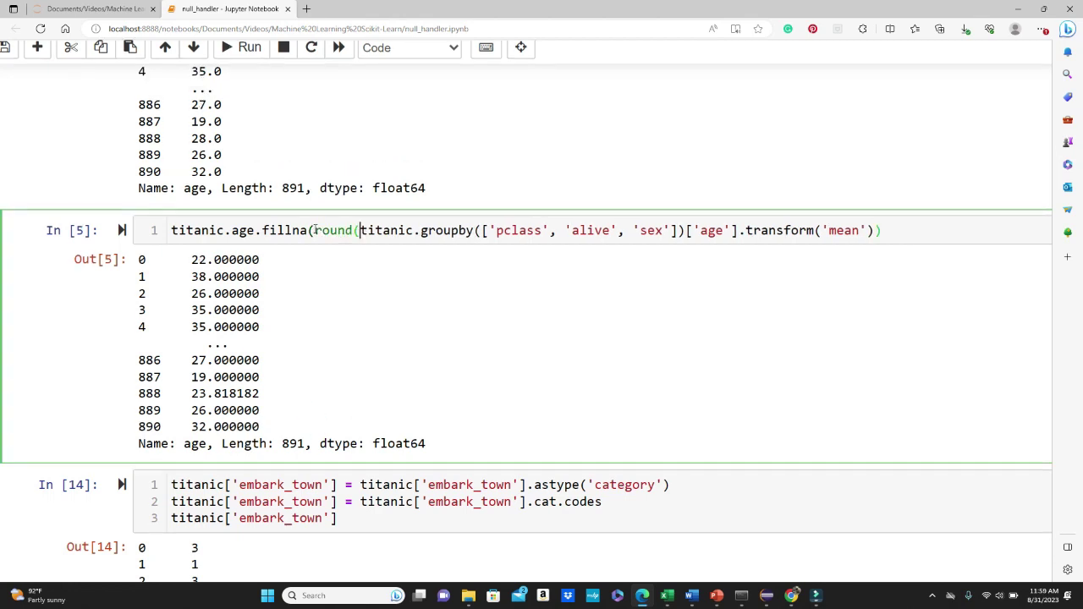
- Wrap the group-mean age fill in round() and rerun it so row 888 shows 24.0
key("shift+Tab")
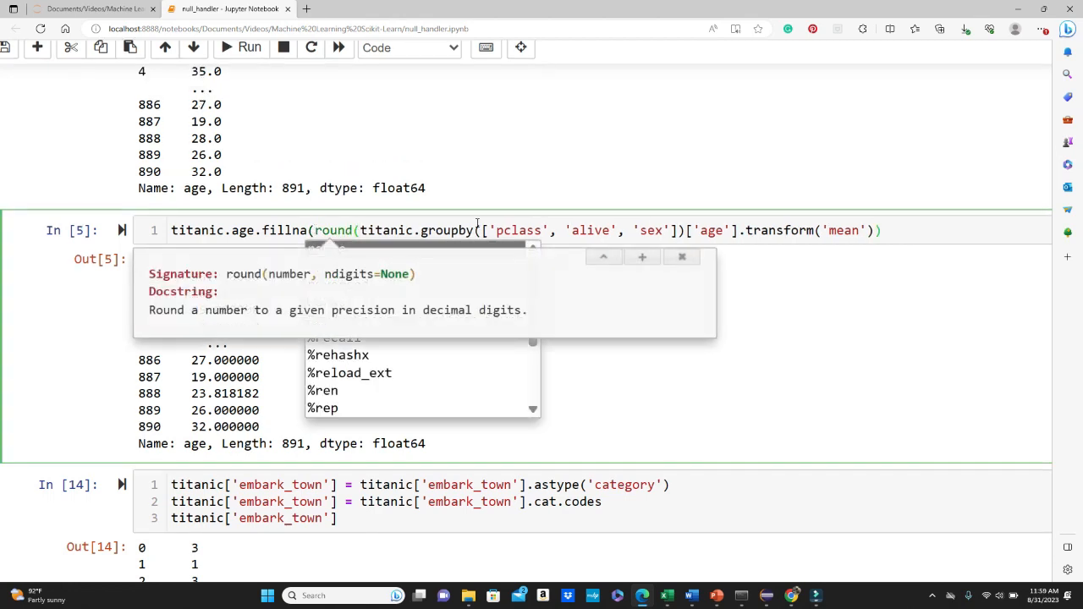
left_click(900, 230)
type(")")
key("shift+Return")
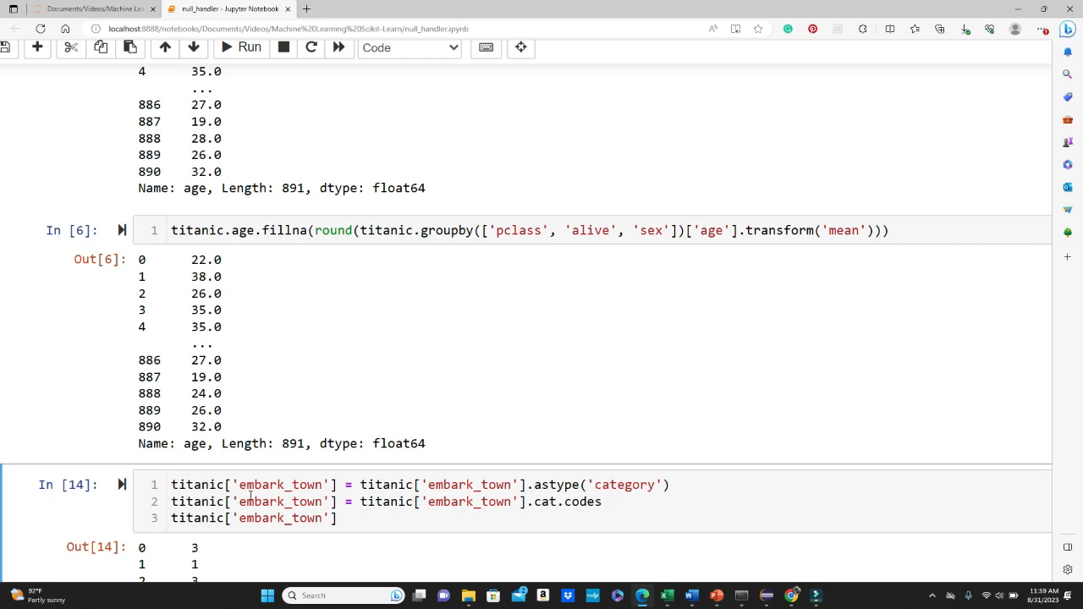
left_click(242, 484)
left_click_drag(239, 484, 324, 486)
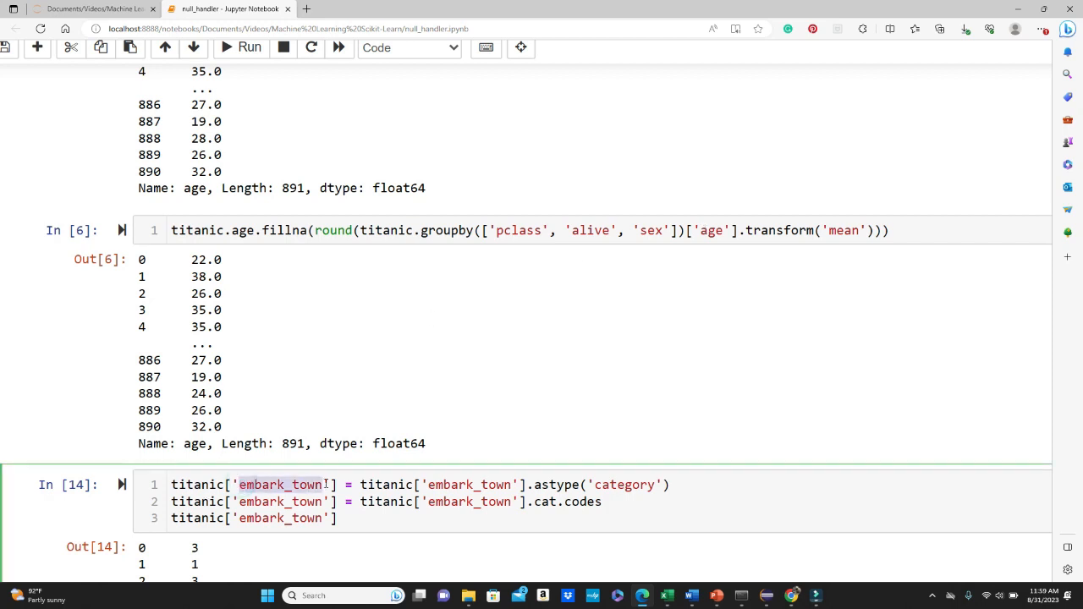
scroll(541, 339, "down", 3)
scroll(541, 339, "up", 15)
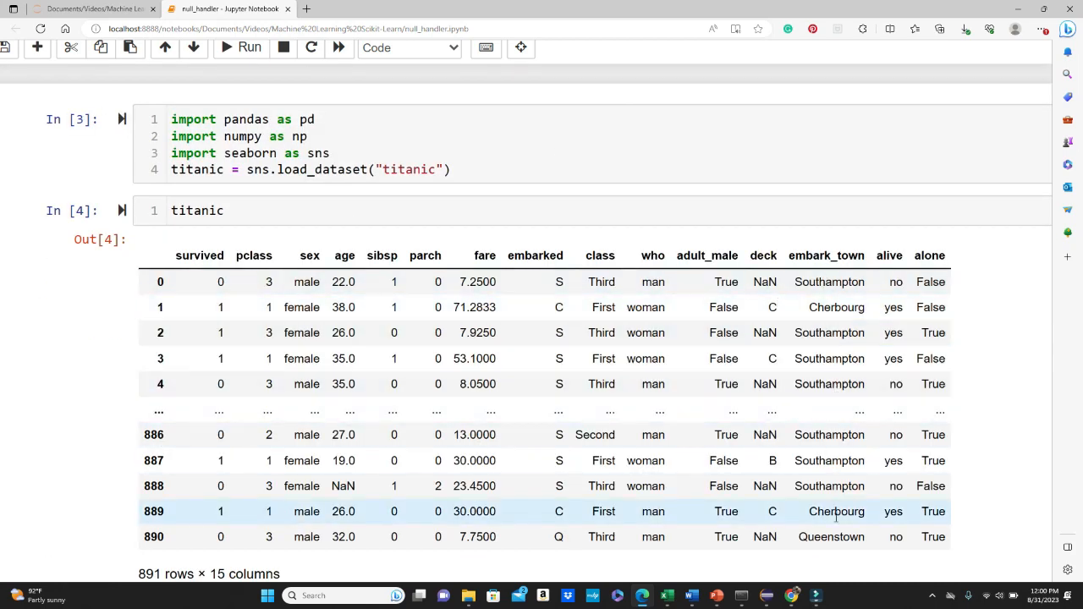
scroll(848, 447, "down", 5)
scroll(849, 447, "down", 5)
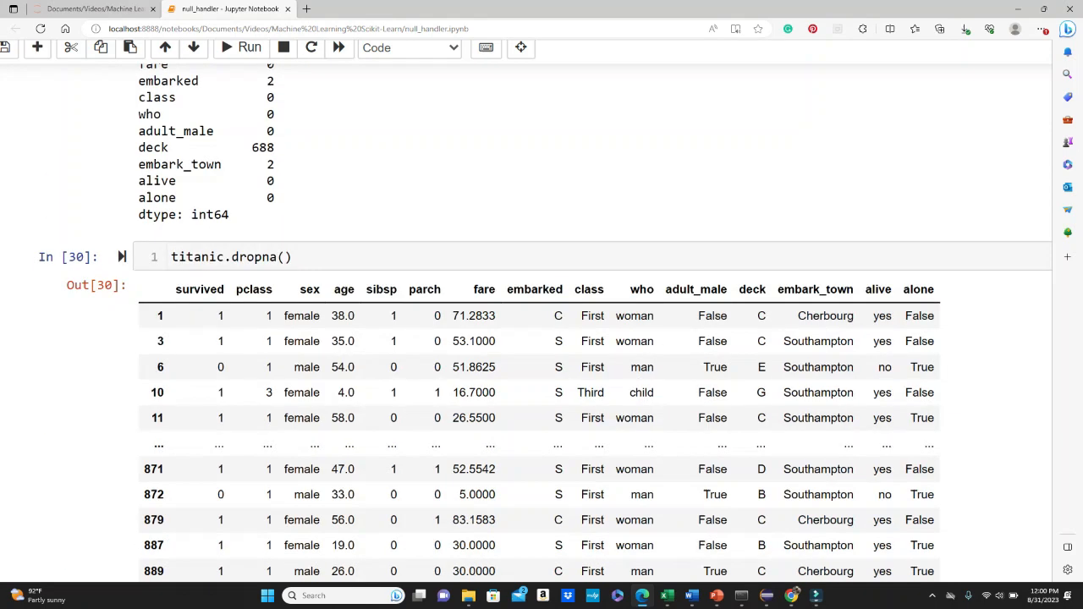
scroll(848, 447, "down", 5)
scroll(849, 446, "down", 5)
scroll(542, 339, "down", 5)
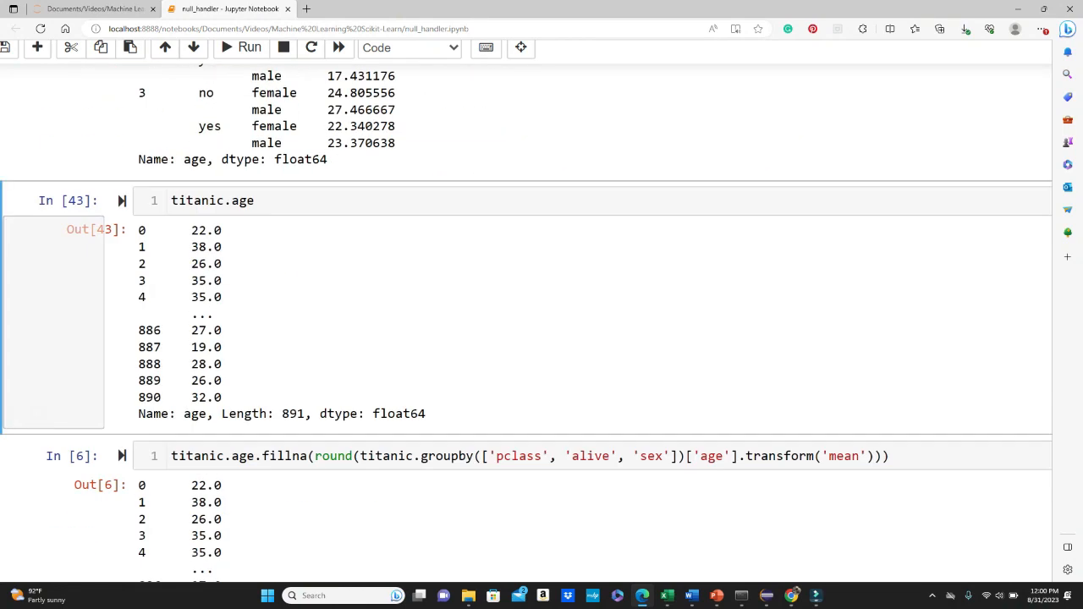
scroll(541, 339, "down", 5)
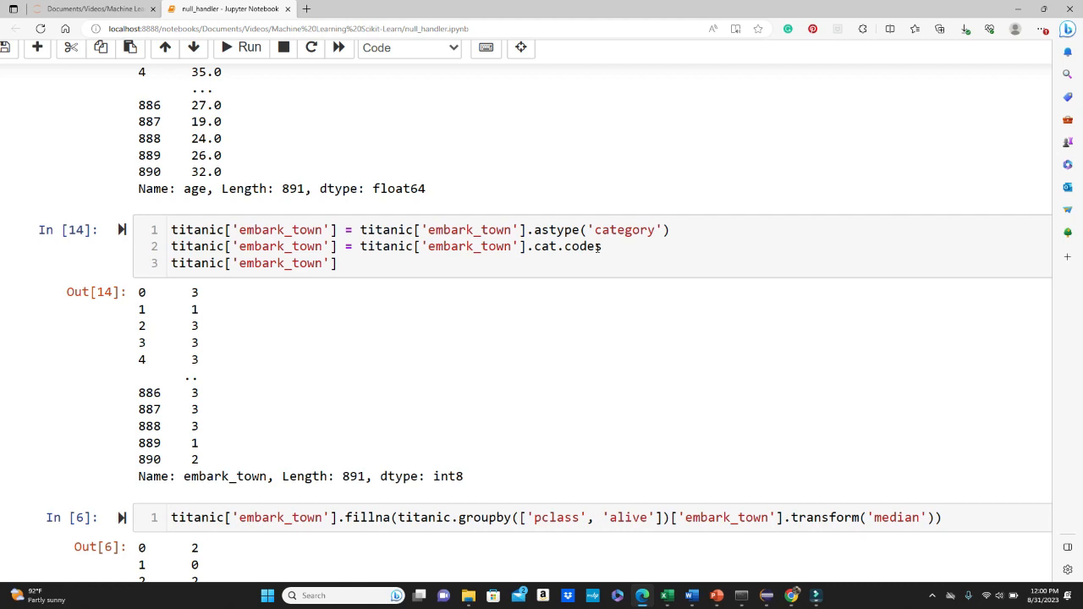
scroll(423, 284, "down", 3)
scroll(423, 284, "down", 2)
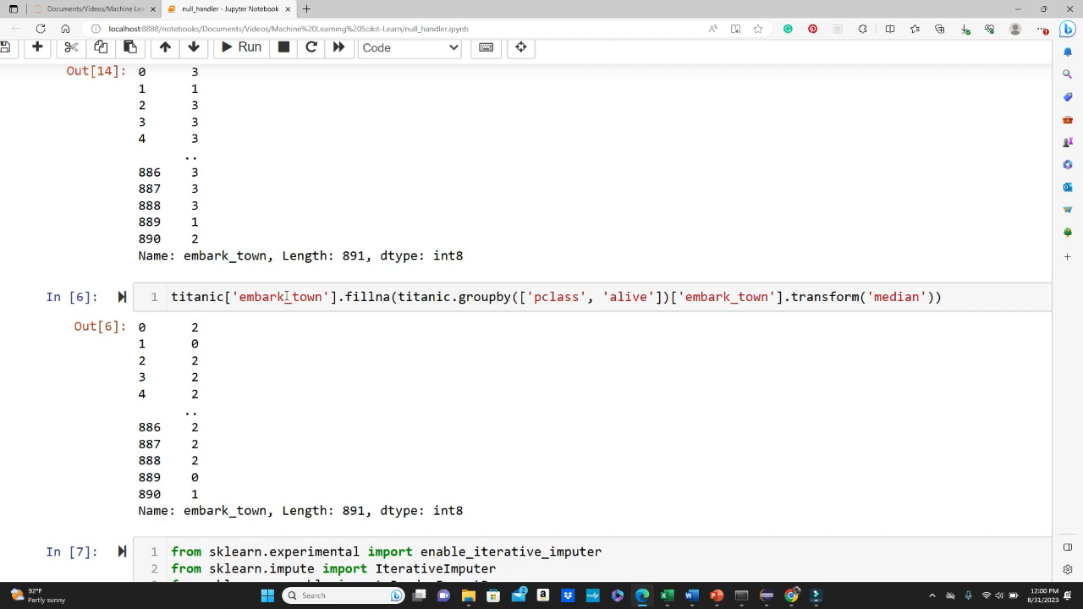
- Rerun the embark_town fill grouped by pclass, alive and sex, highlighting the median aggregation
left_click(654, 296)
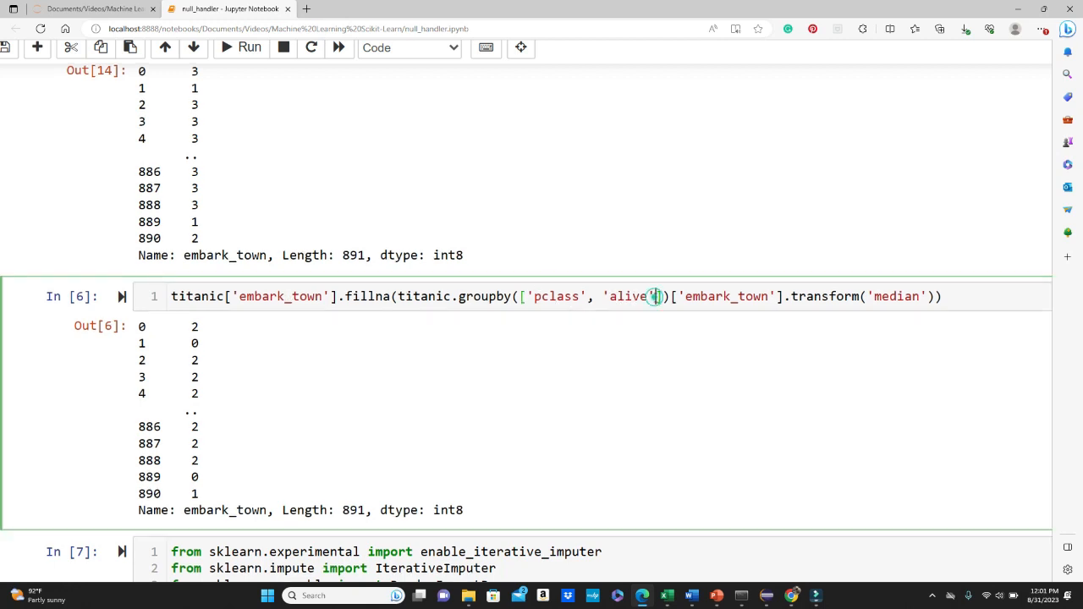
type(", 'sex'")
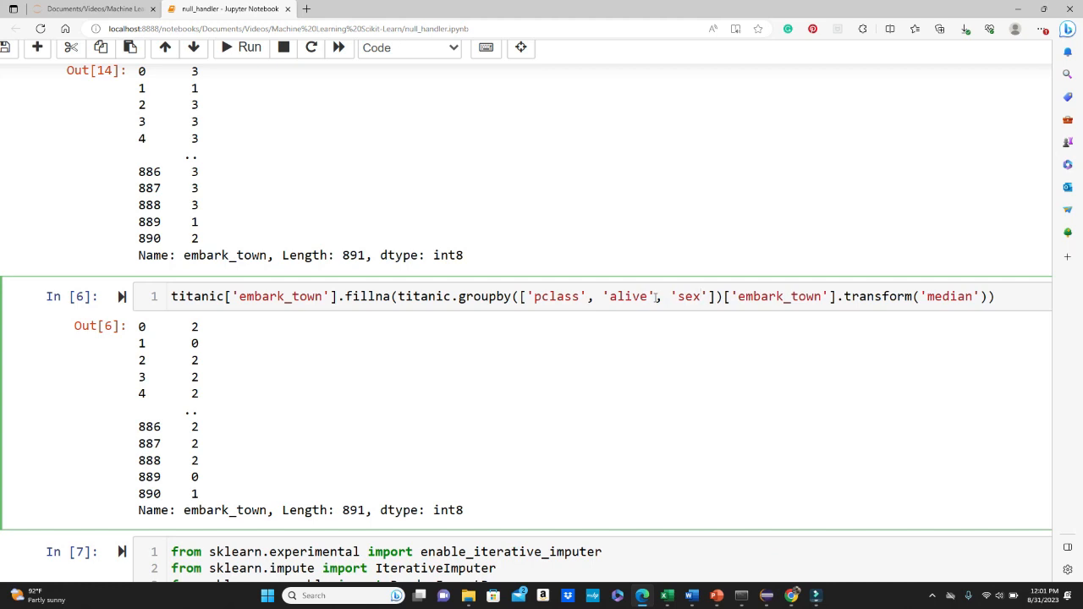
key("ctrl+Return")
double_click(927, 255)
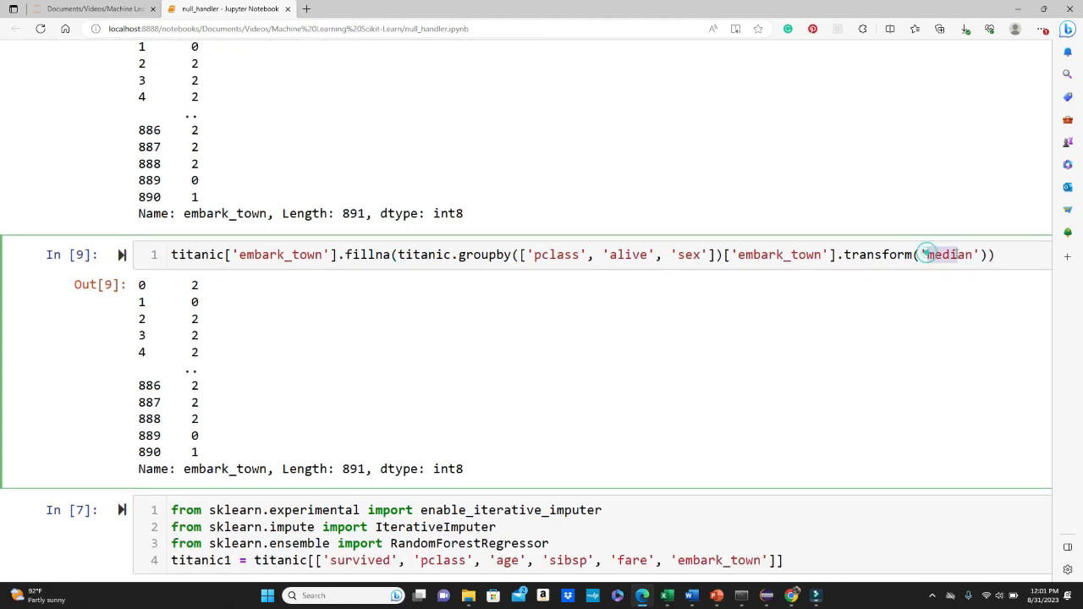
left_click(1015, 255)
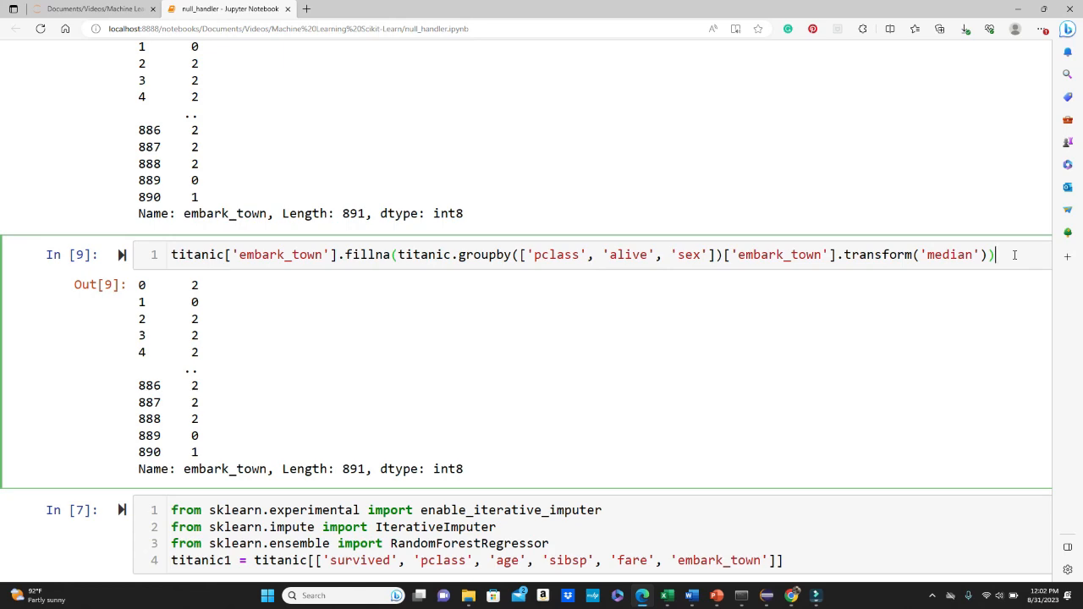
scroll(1015, 255, "down", 3)
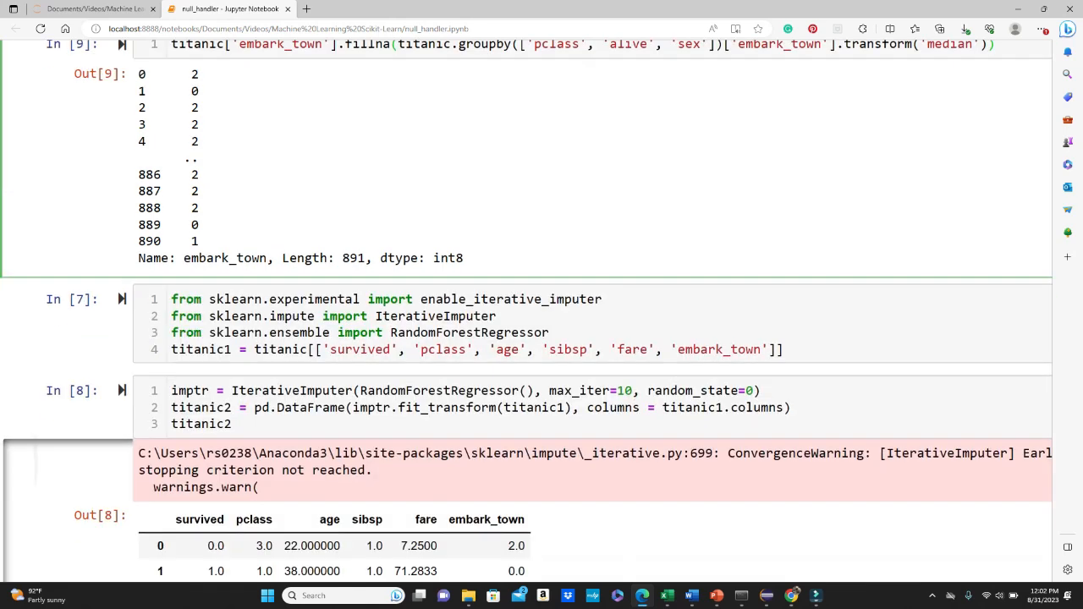
scroll(1015, 254, "down", 2)
scroll(1014, 254, "down", 1)
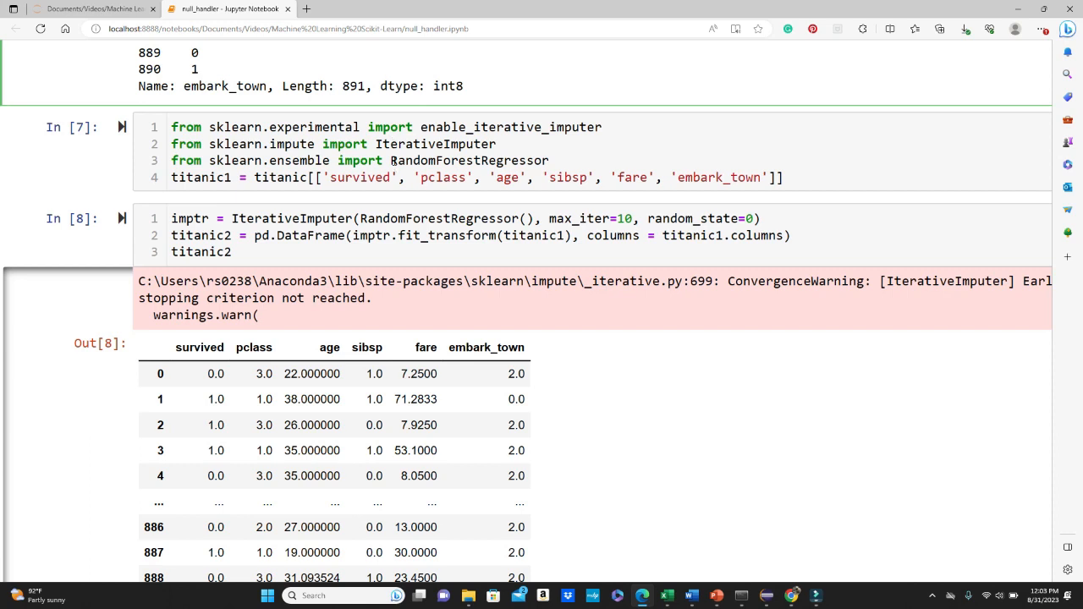
left_click_drag(390, 160, 550, 161)
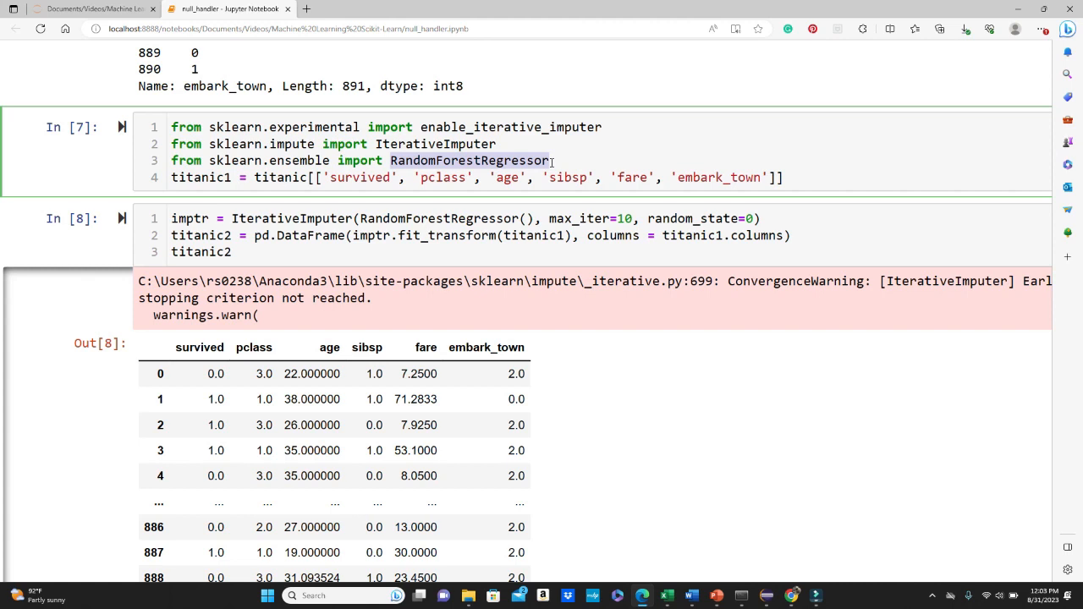
left_click(800, 178)
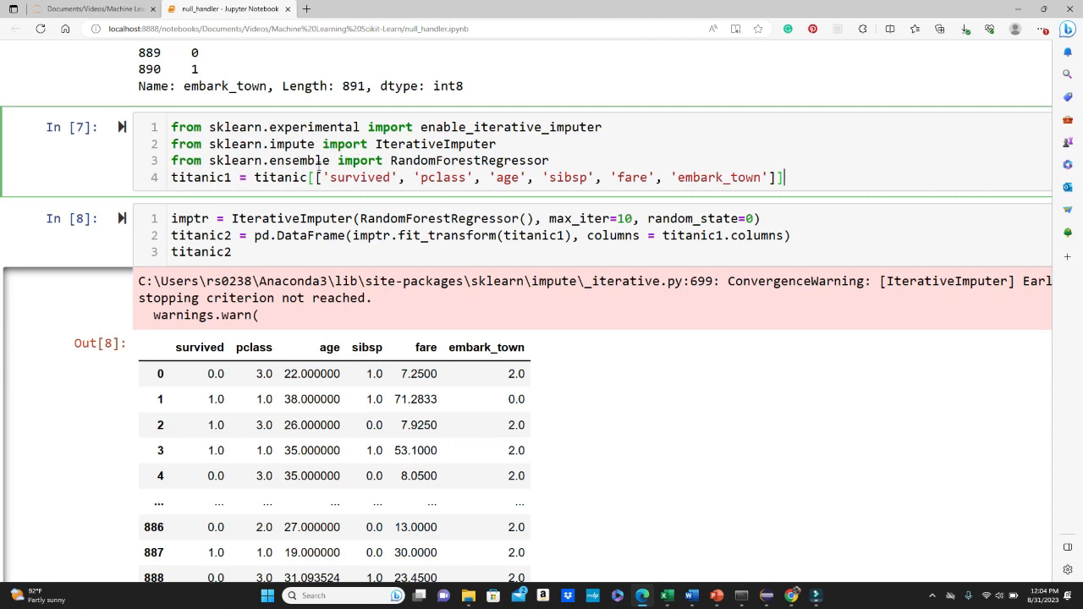
left_click_drag(323, 177, 766, 177)
left_click(802, 176)
left_click_drag(490, 177, 529, 177)
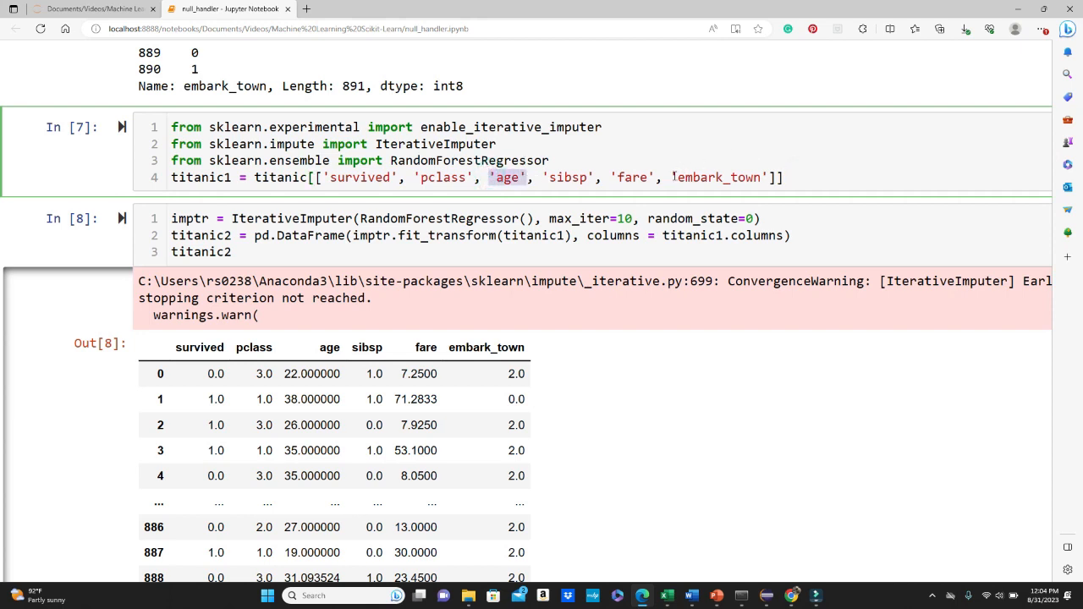
left_click_drag(671, 177, 769, 177)
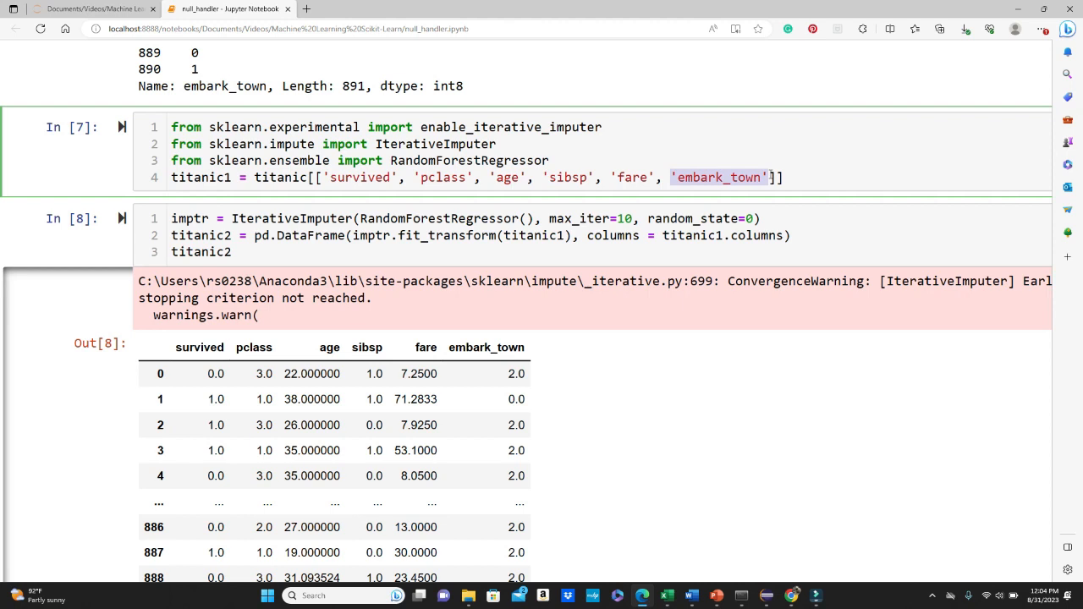
left_click_drag(232, 218, 353, 218)
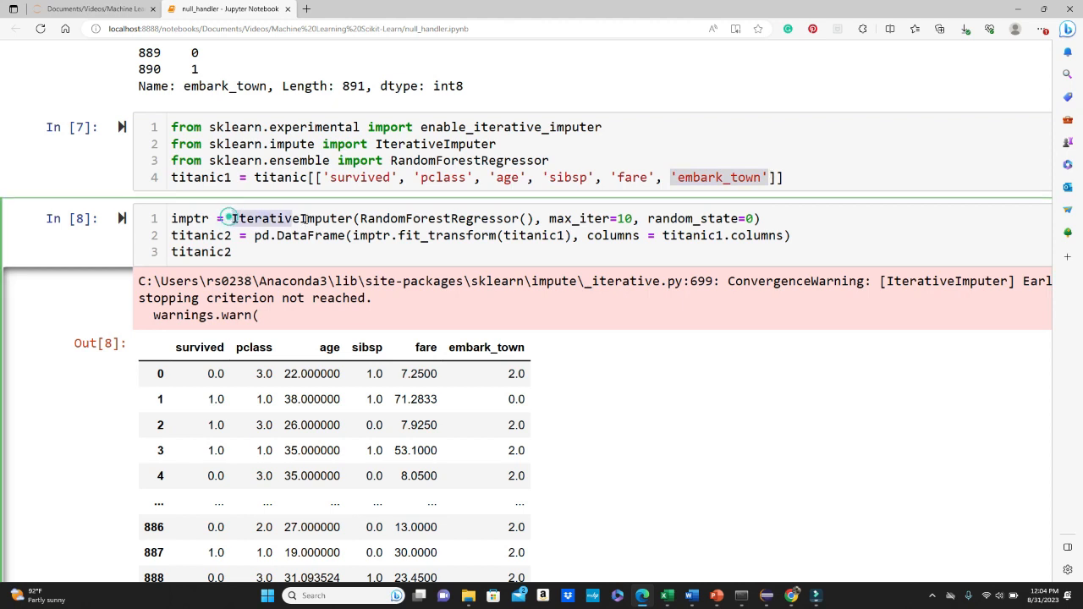
left_click(364, 218)
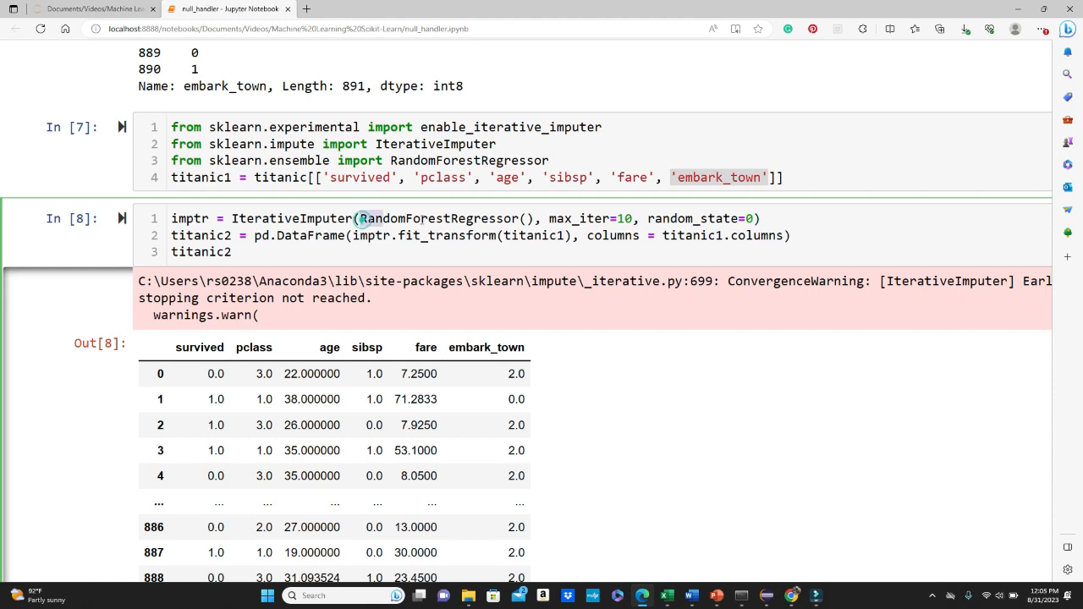
left_click_drag(360, 219, 641, 218)
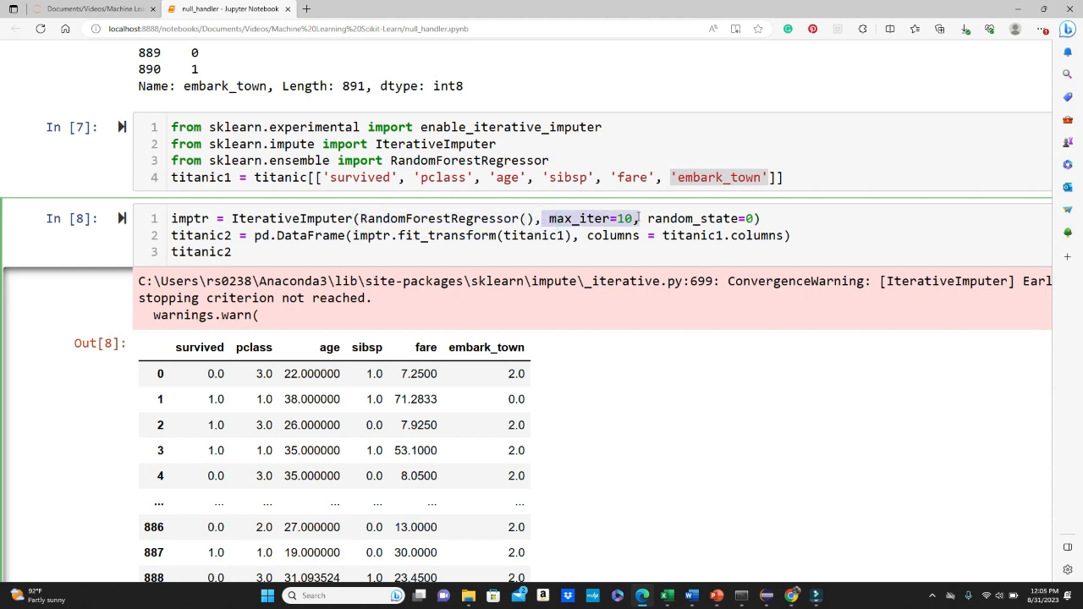
left_click(650, 219)
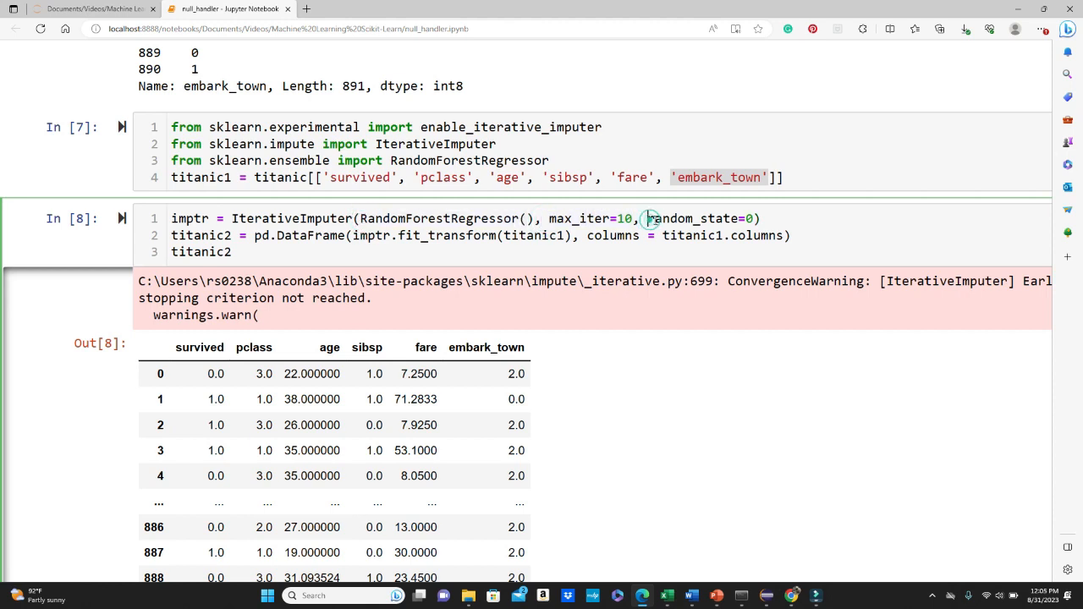
left_click(759, 218)
left_click(209, 218)
double_click(207, 218)
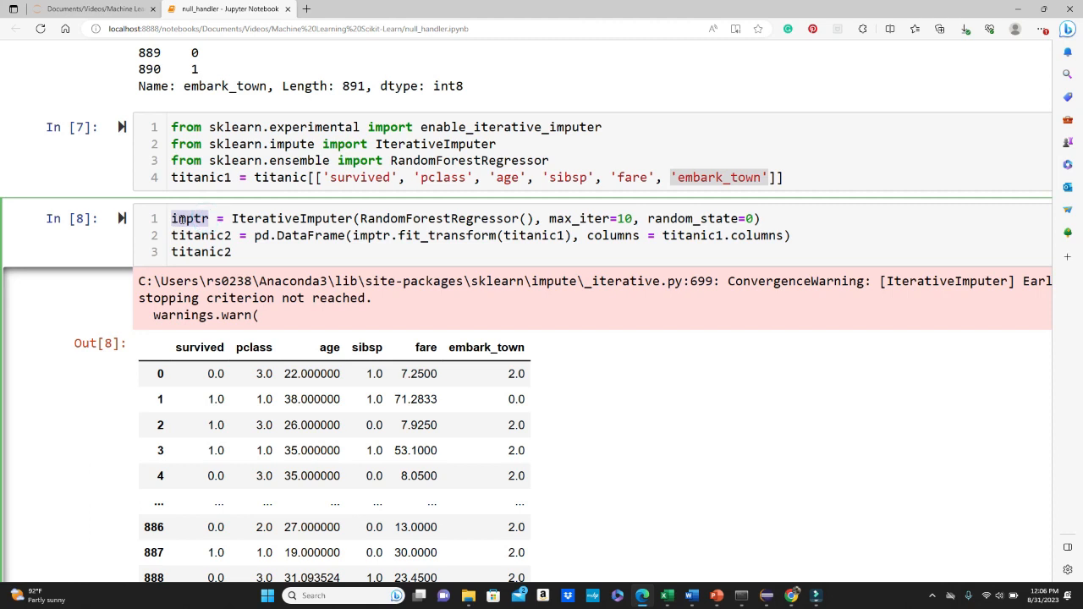
left_click_drag(397, 235, 501, 235)
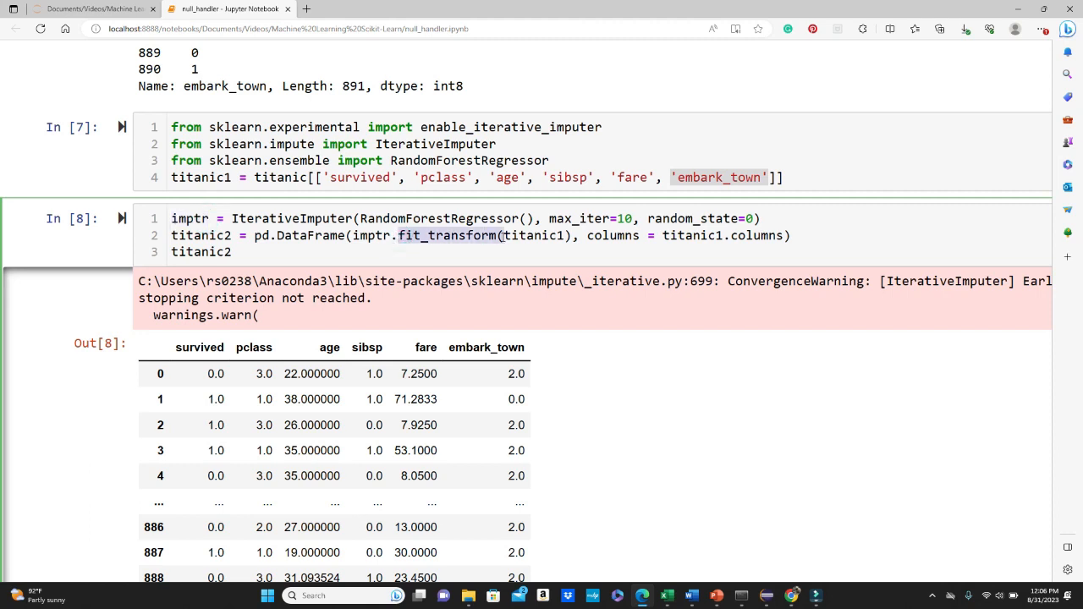
double_click(200, 177)
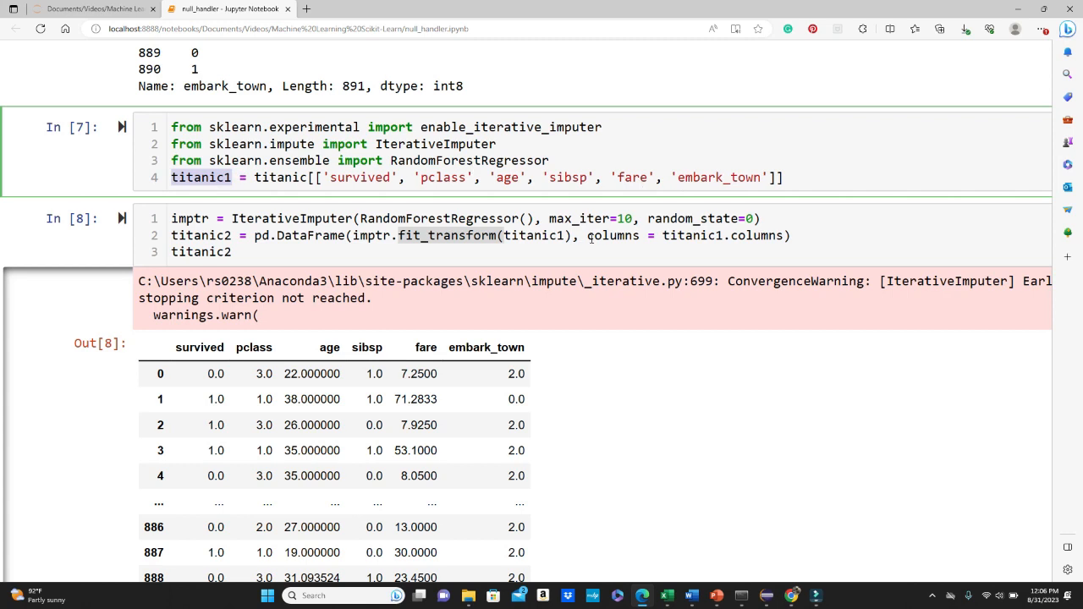
left_click_drag(588, 235, 638, 235)
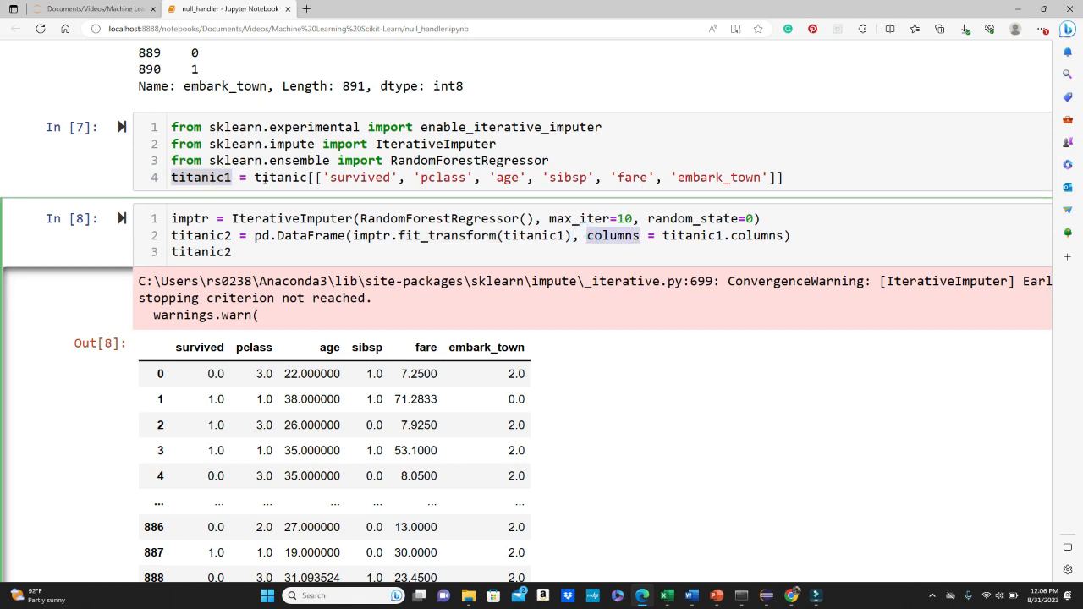
left_click_drag(254, 177, 784, 177)
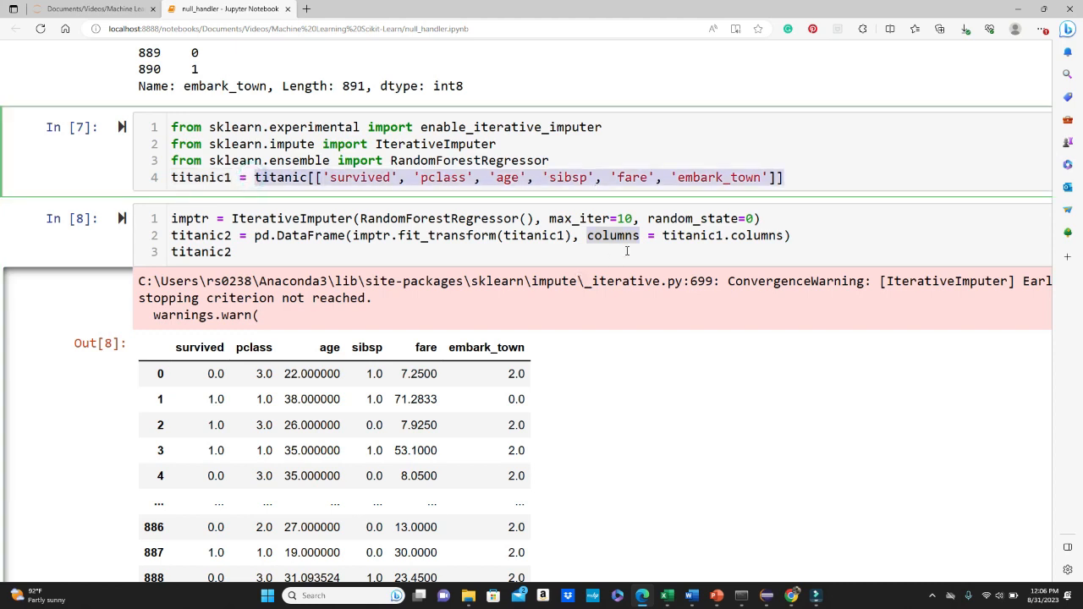
left_click(677, 235)
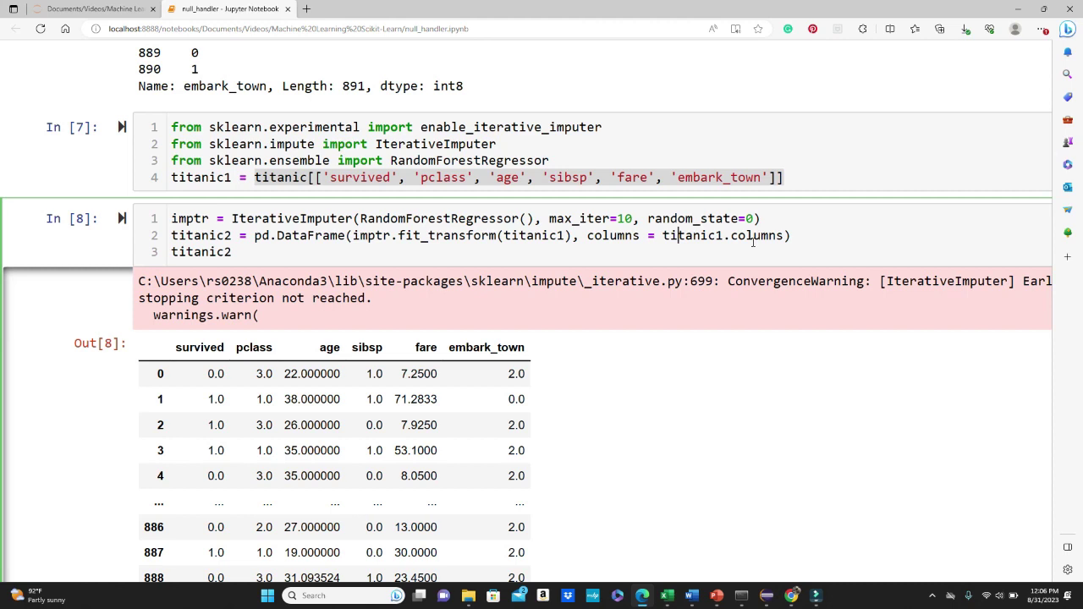
left_click(823, 176)
left_click_drag(254, 236, 347, 236)
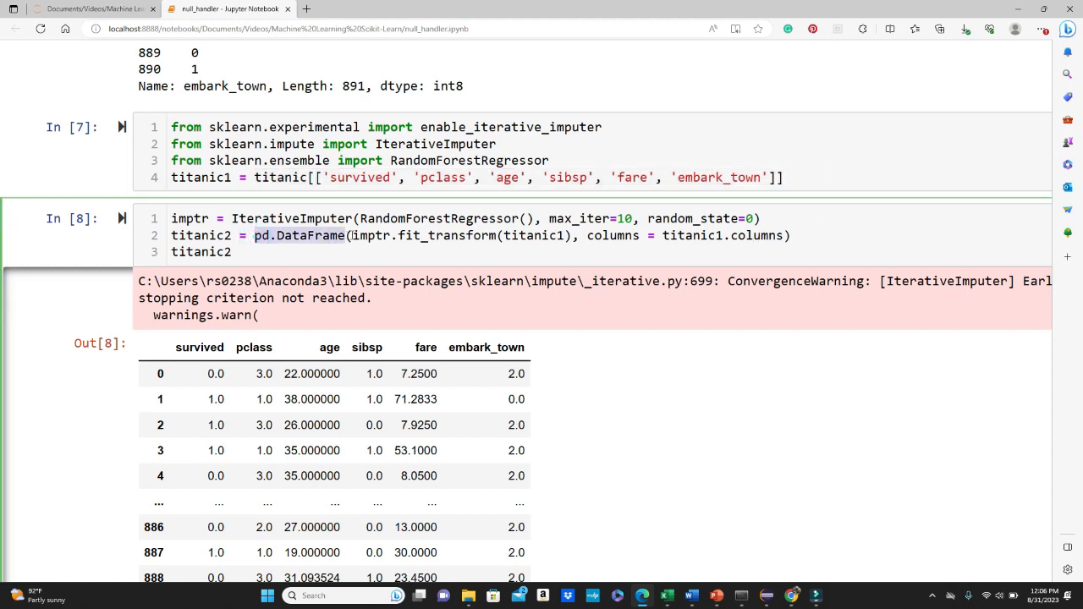
left_click(787, 235)
left_click_drag(791, 235, 478, 235)
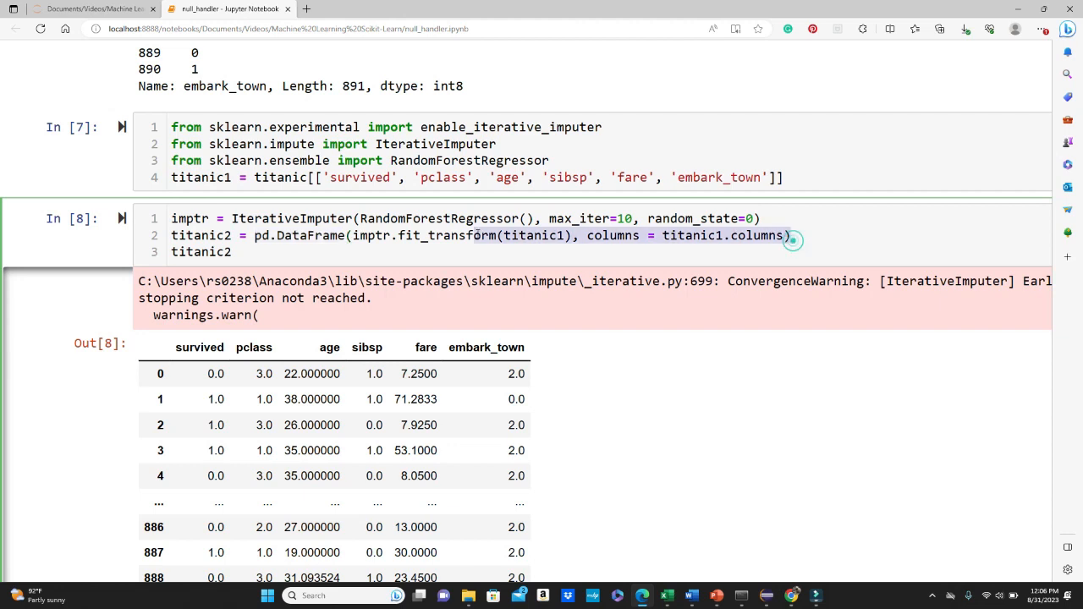
scroll(507, 338, "down", 2)
left_click_drag(234, 78, 171, 78)
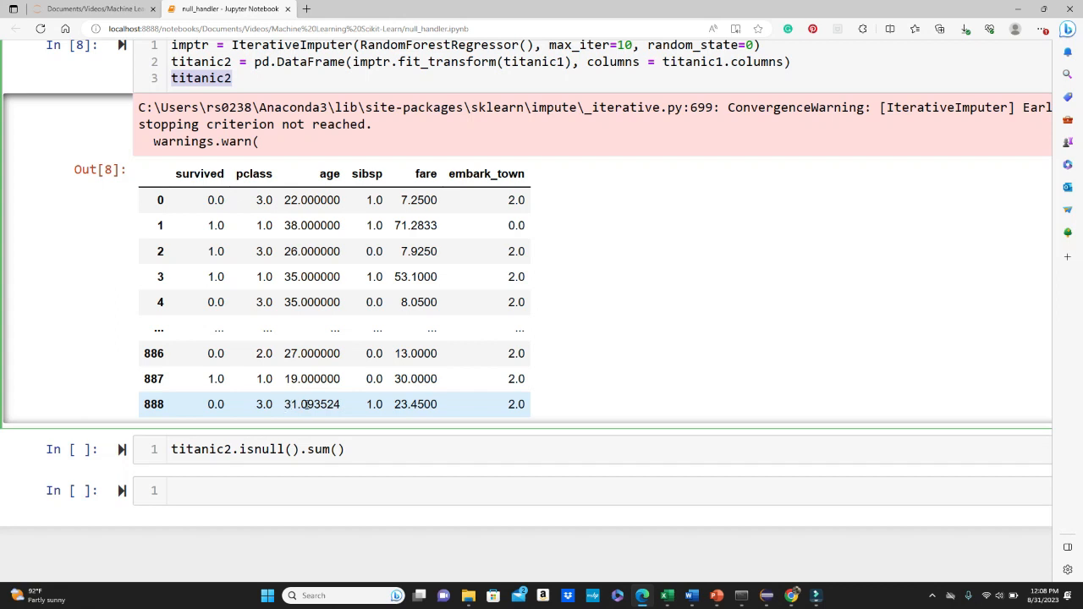
- Run titanic2.isnull().sum() to confirm zero nulls in all six imputed columns
left_click(361, 449)
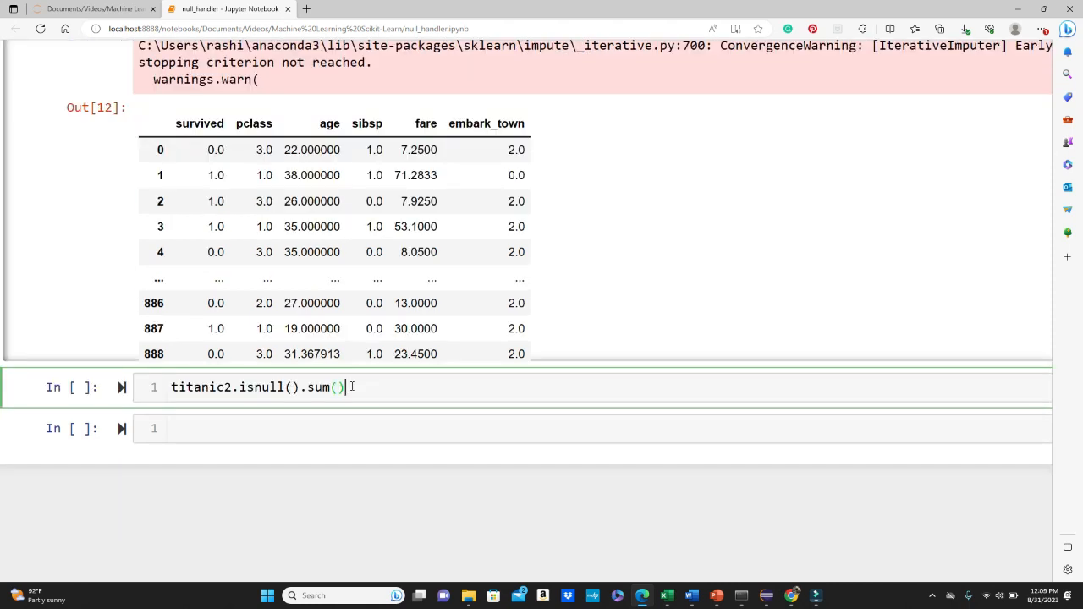
key("shift+Return")
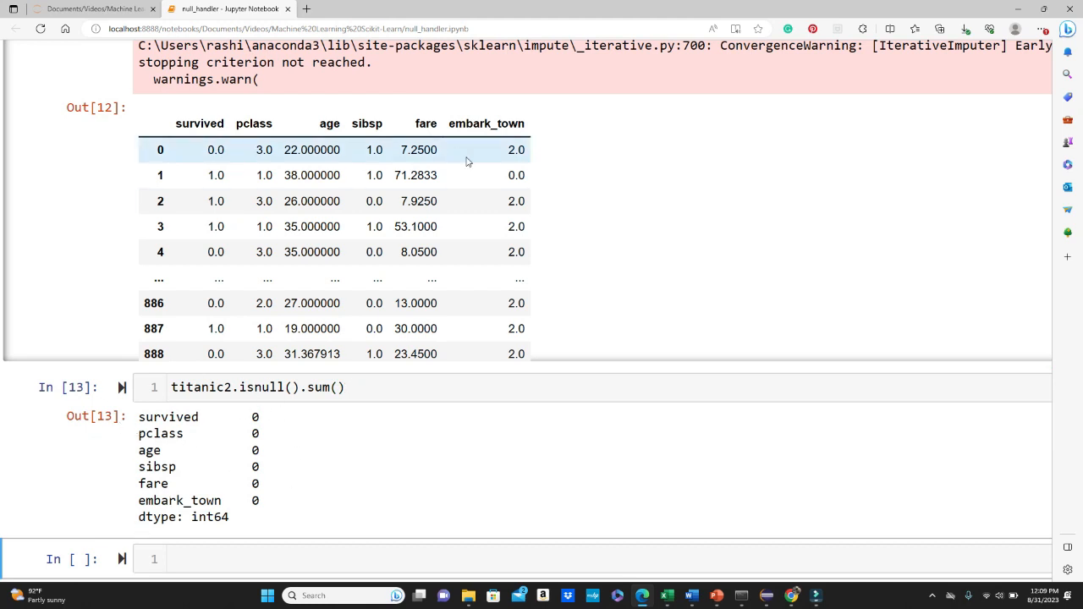
left_click(359, 388)
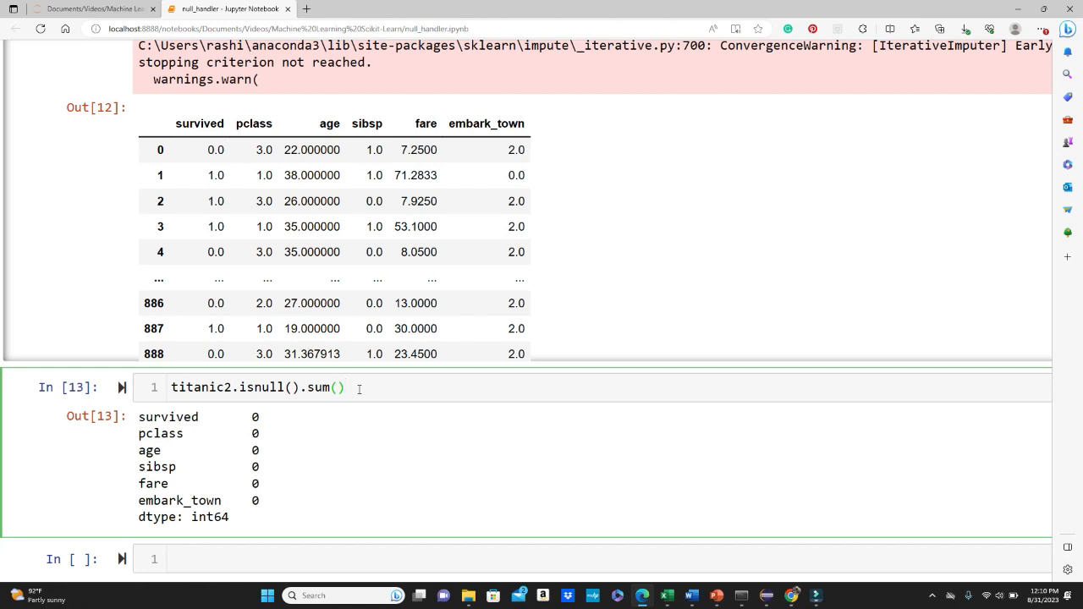